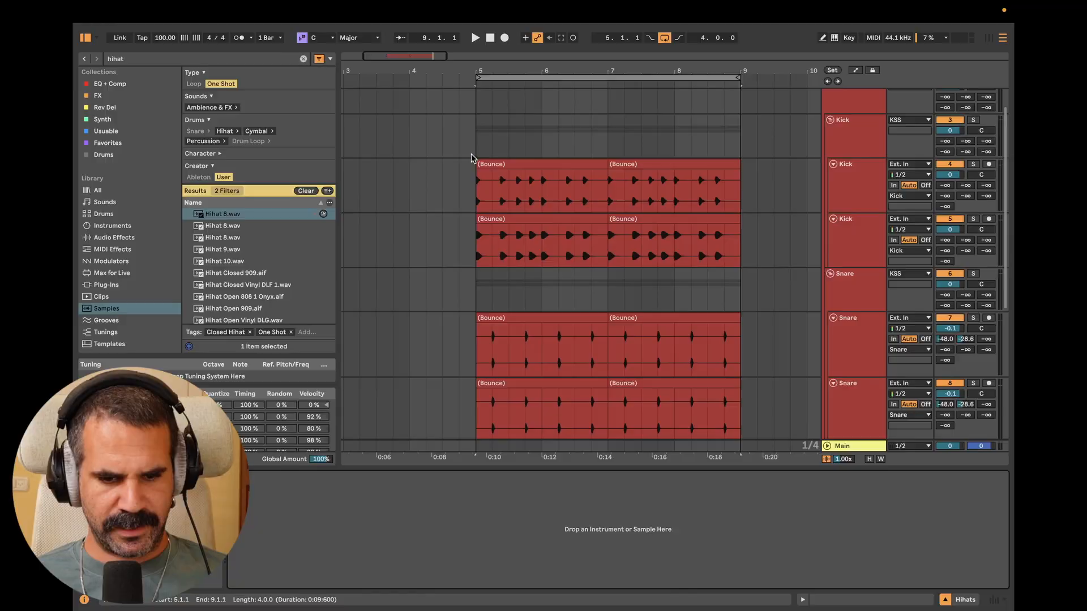
click(487, 165)
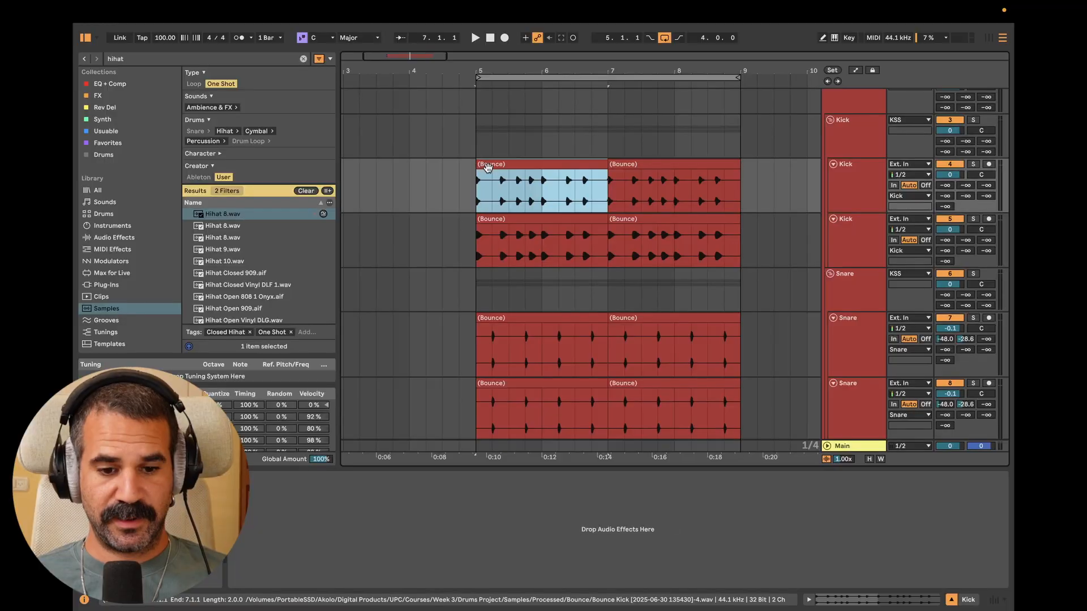
Select the two-bar range from bar 5 to bar 7 on the Hihats MIDI track
scroll(588, 289, down, 2)
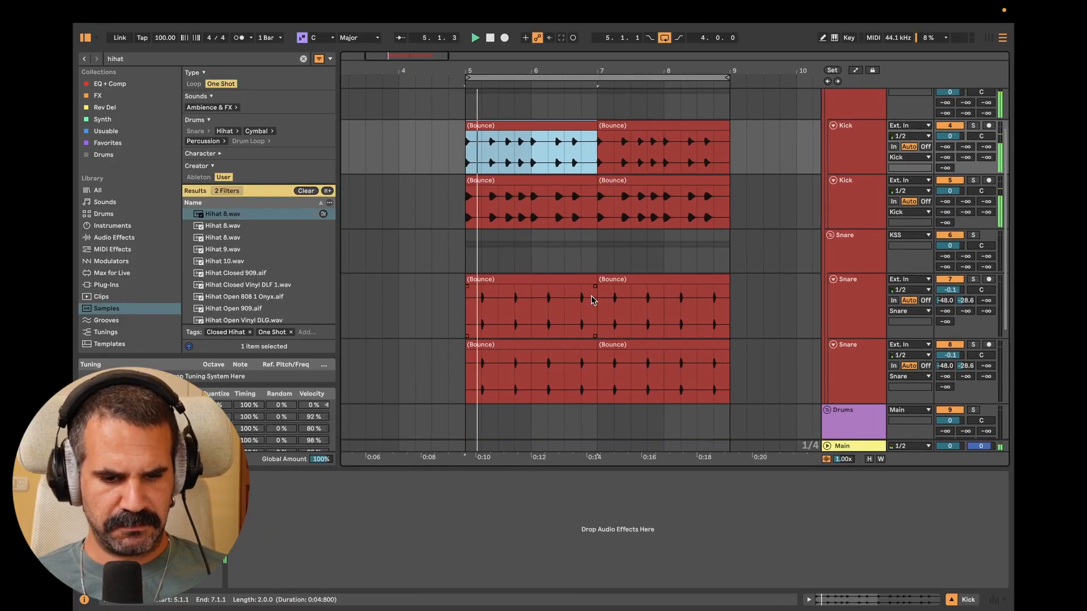
key(plus)
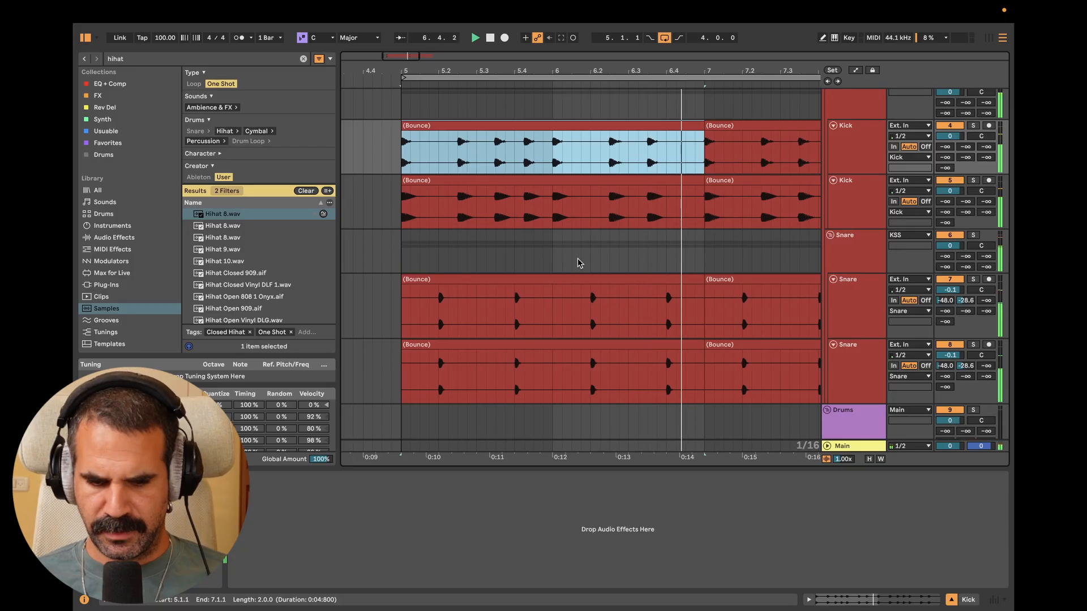
scroll(577, 261, down, 5)
scroll(577, 259, left, 1)
click(426, 288)
key(space)
drag(425, 288, 723, 283)
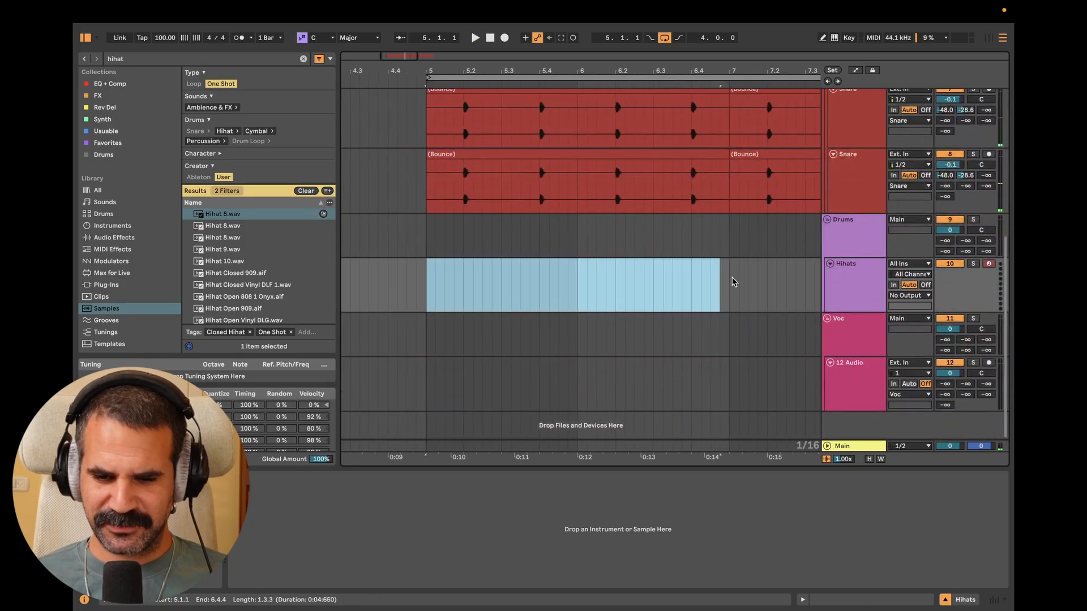
click(871, 291)
click(855, 280)
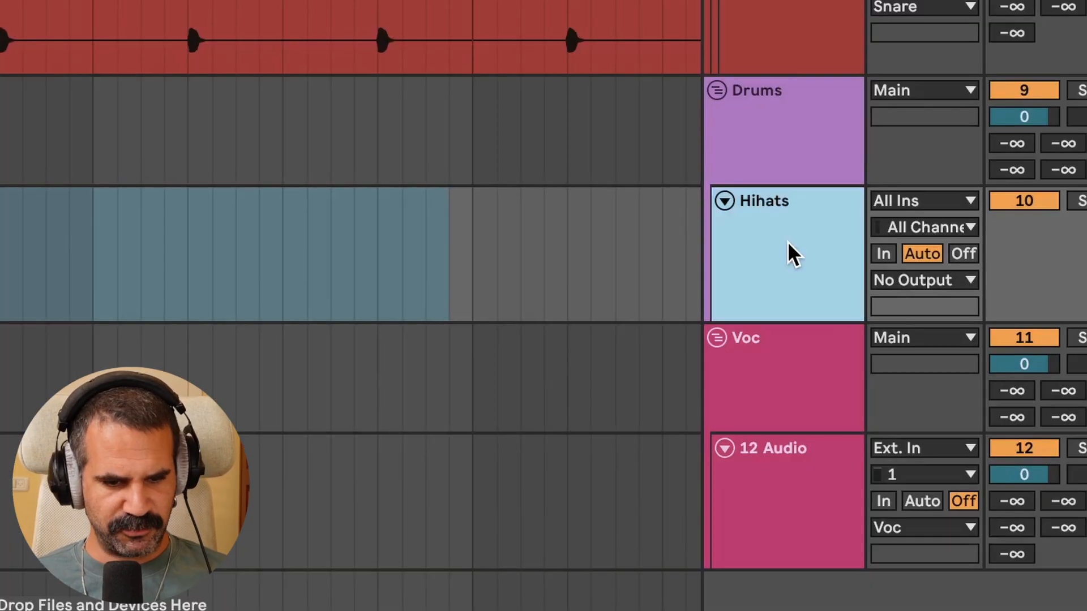
Search the browser for drum and load a Drum Rack onto the Hihats track
key(ctrl+f)
text(drum)
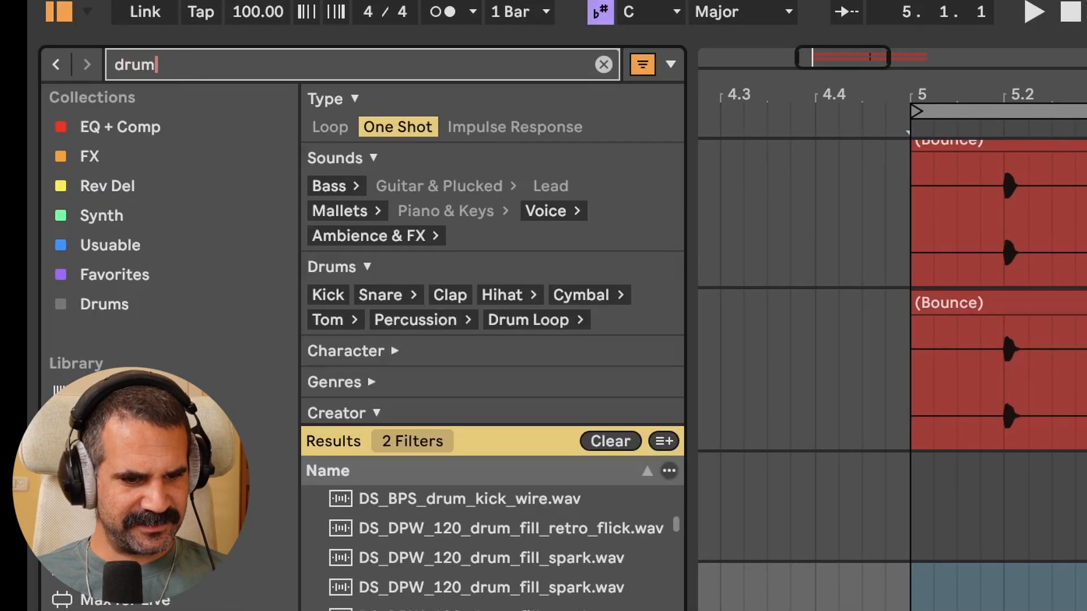
click(160, 394)
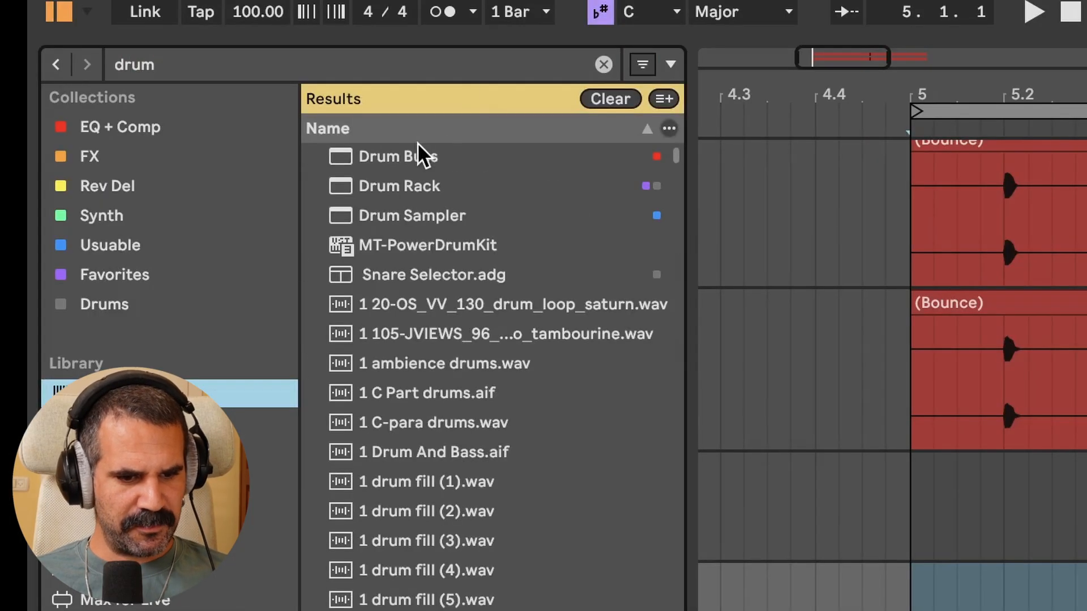
click(377, 188)
key(Return)
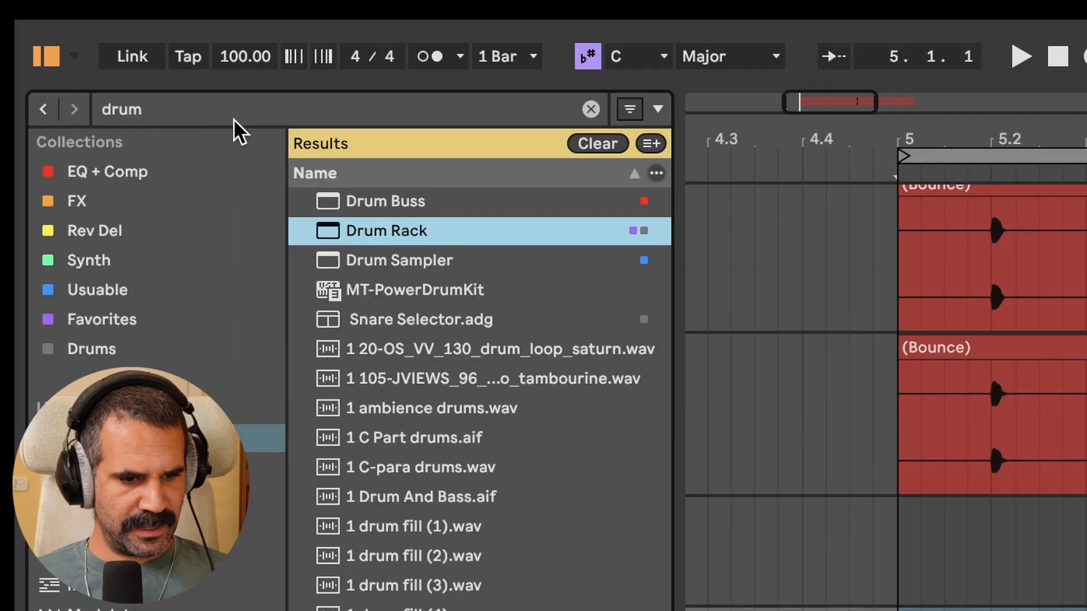
Search the sample library for hihat and filter the results to one-shot samples
click(185, 104)
text(hihat)
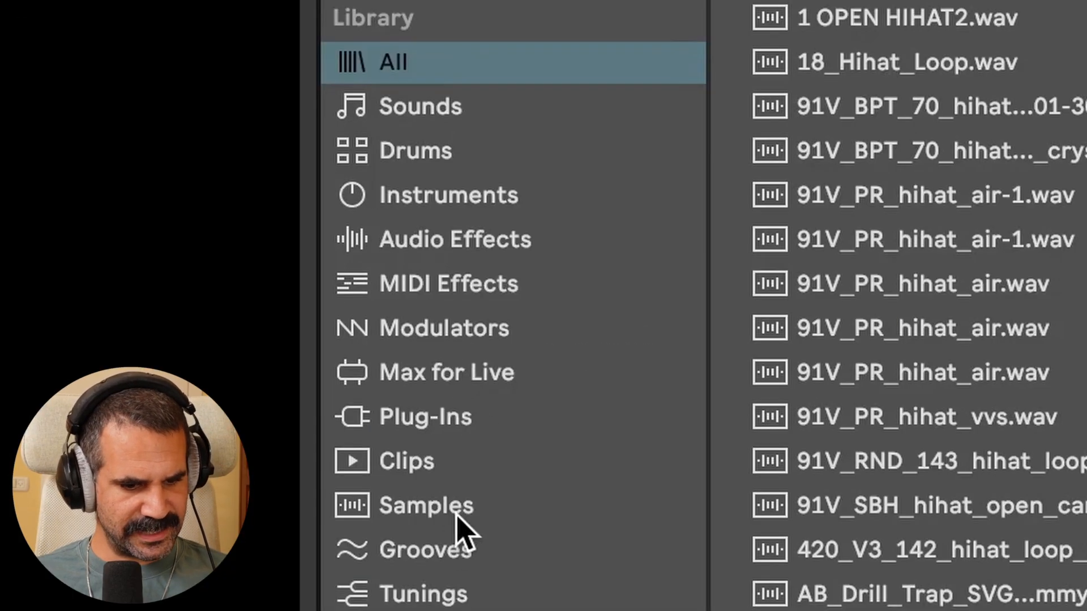
click(456, 513)
click(379, 169)
click(378, 169)
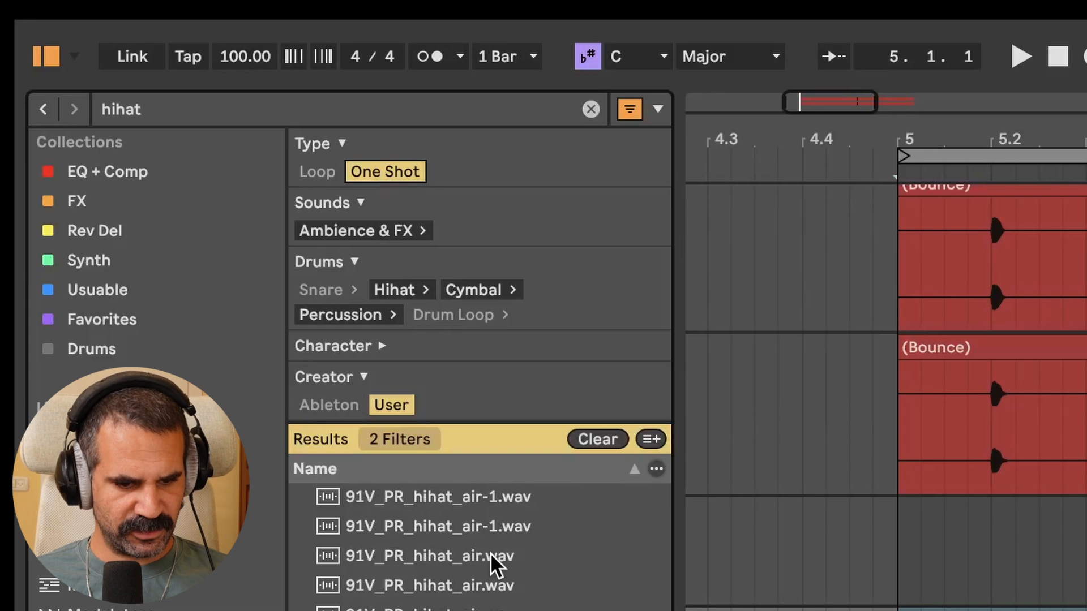
Browse and preview the hihat one-shot samples in the results list
scroll(491, 553, down, 5)
click(491, 552)
click(449, 354)
scroll(449, 354, down, 3)
click(448, 355)
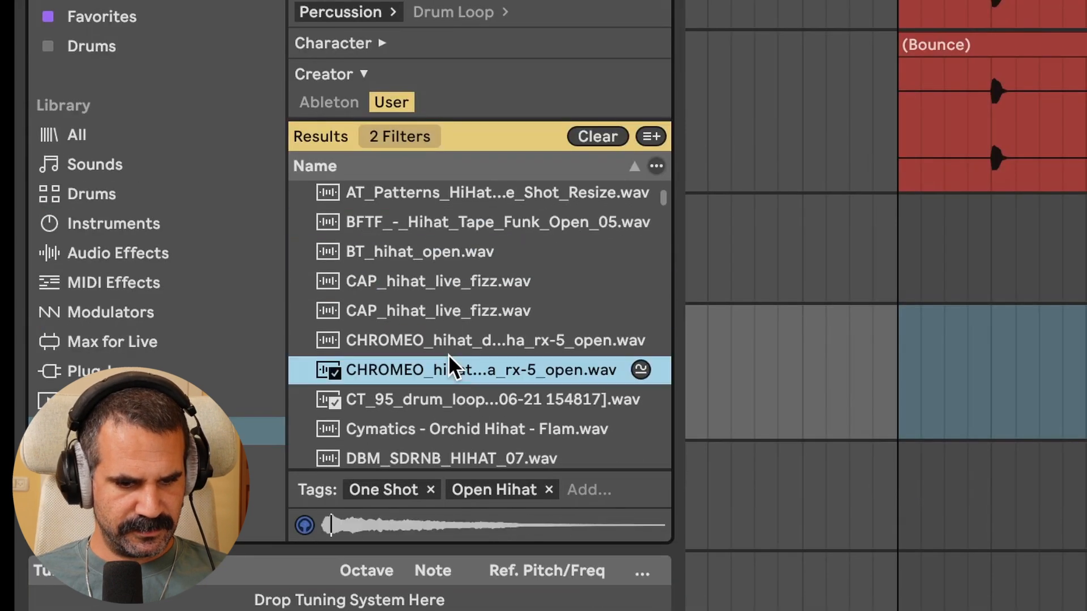
scroll(449, 354, down, 3)
click(449, 354)
scroll(461, 402, down, 3)
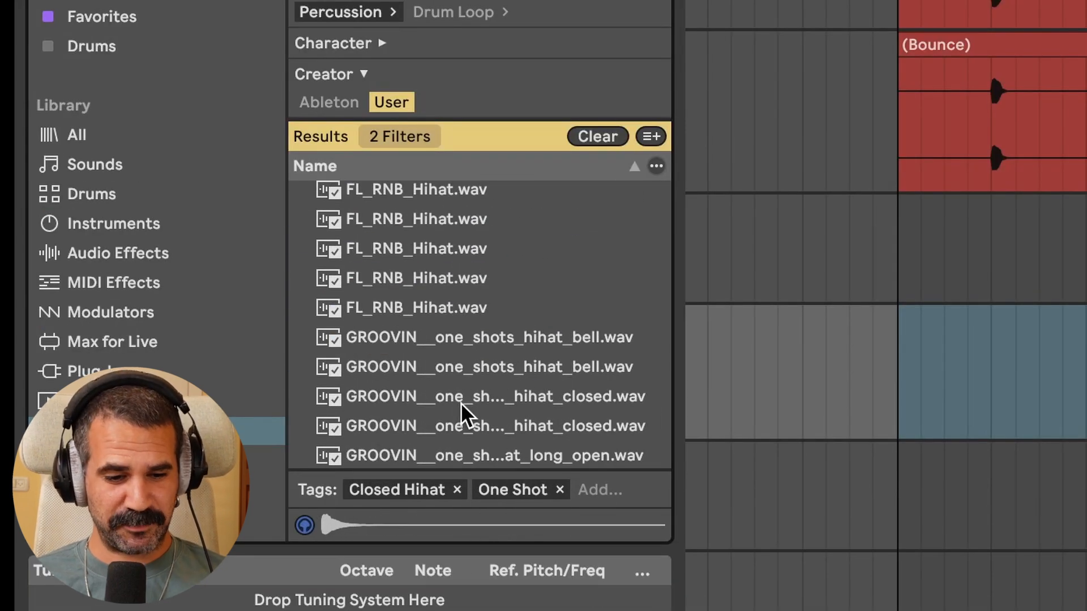
scroll(517, 349, down, 3)
click(518, 348)
scroll(517, 348, down, 3)
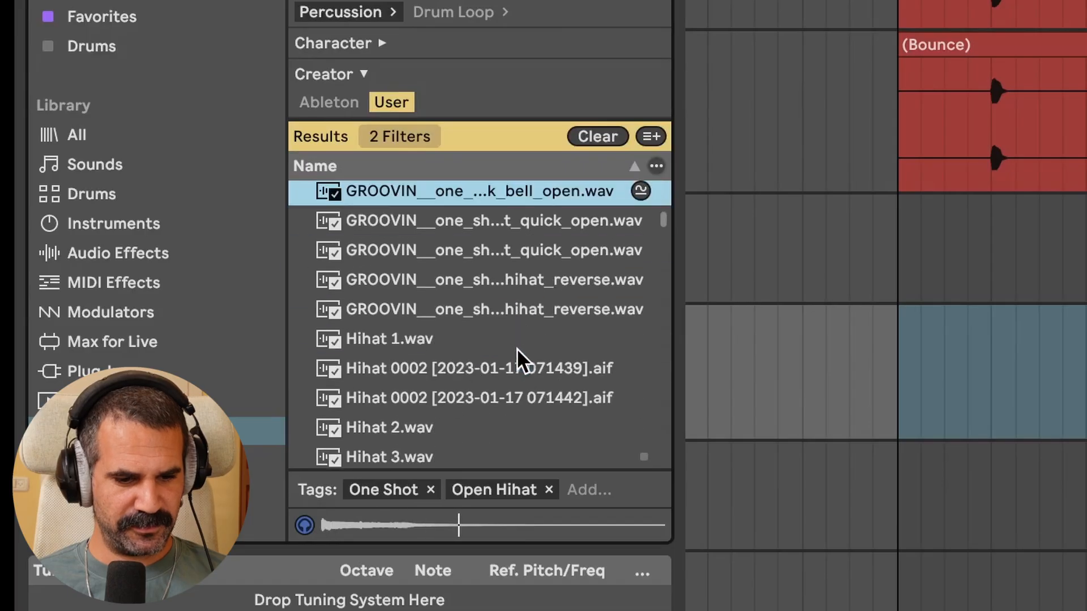
scroll(517, 348, down, 2)
click(518, 348)
scroll(518, 348, down, 5)
click(518, 349)
scroll(517, 349, down, 4)
click(518, 348)
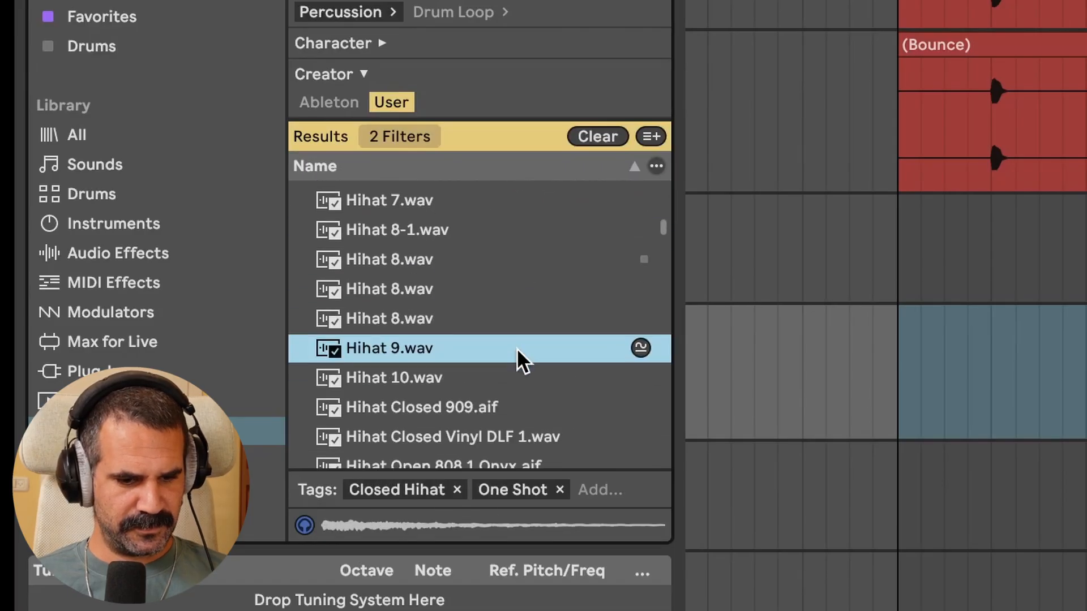
scroll(518, 348, down, 3)
Drag two RKU_BME closed hihat samples from the results onto Drum Rack pads
click(464, 233)
drag(464, 232, 488, 504)
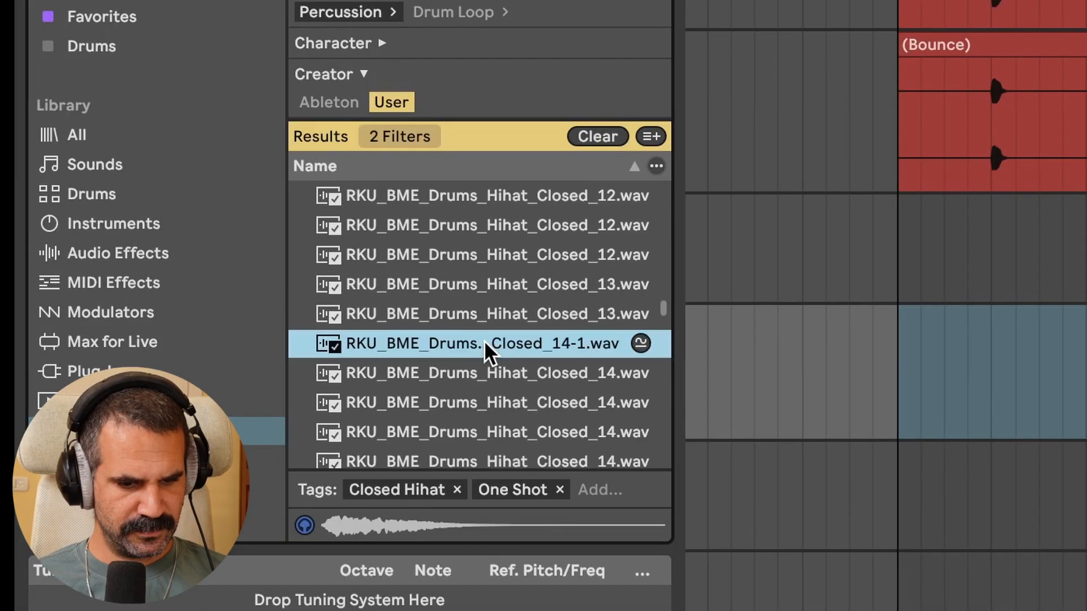
scroll(484, 341, down, 3)
drag(484, 341, 577, 510)
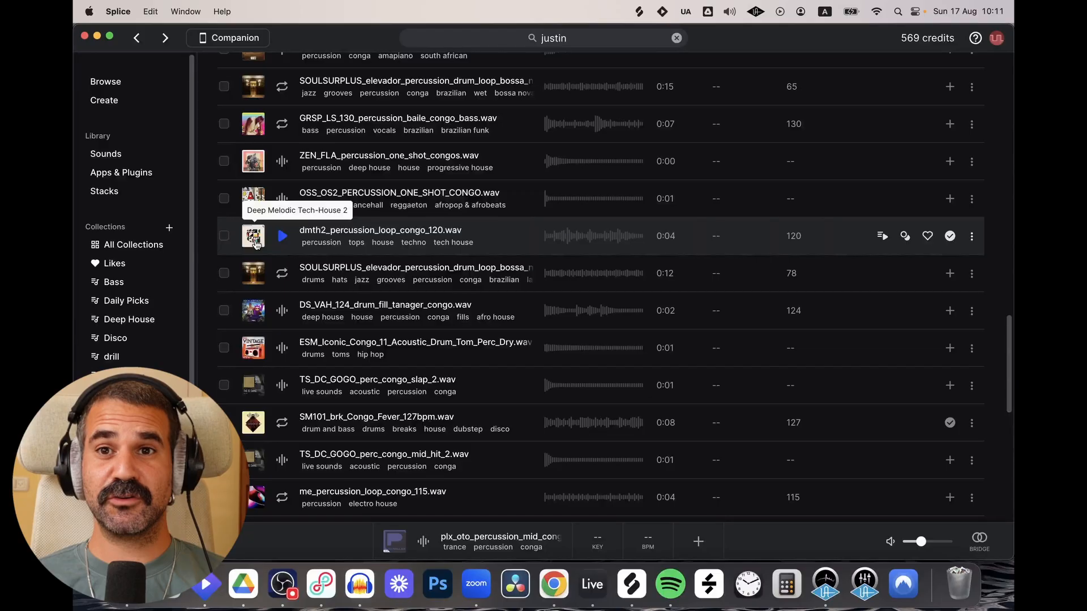
Switch to Splice and drag a percussion sample from the list into the Drum Rack
key(super+Tab)
drag(364, 279, 274, 529)
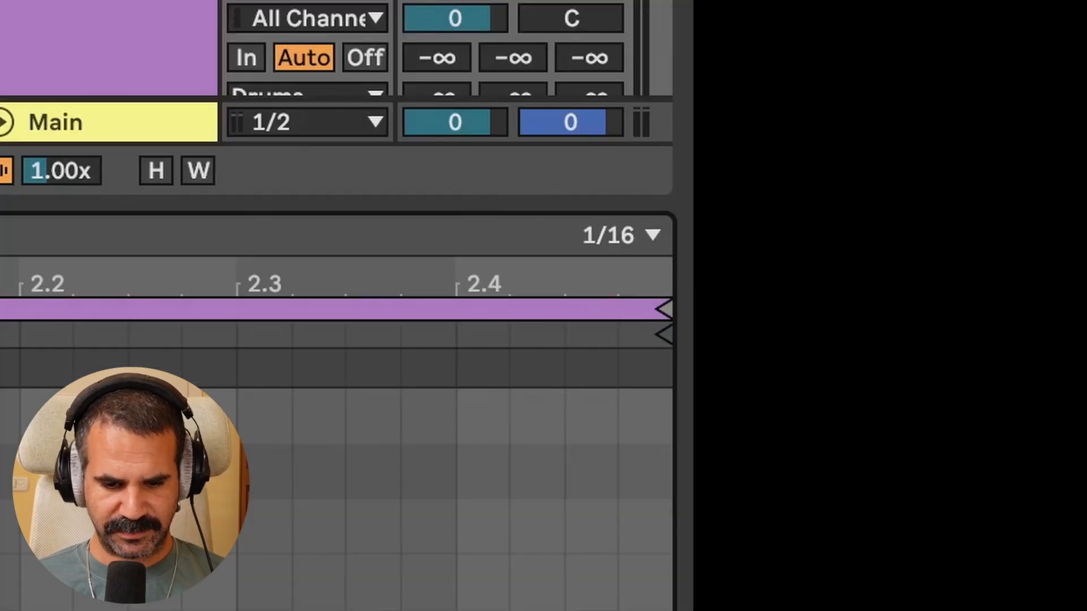
Set the MIDI editor grid to a fixed 1/16 resolution
right_click(544, 407)
click(530, 405)
right_click(505, 406)
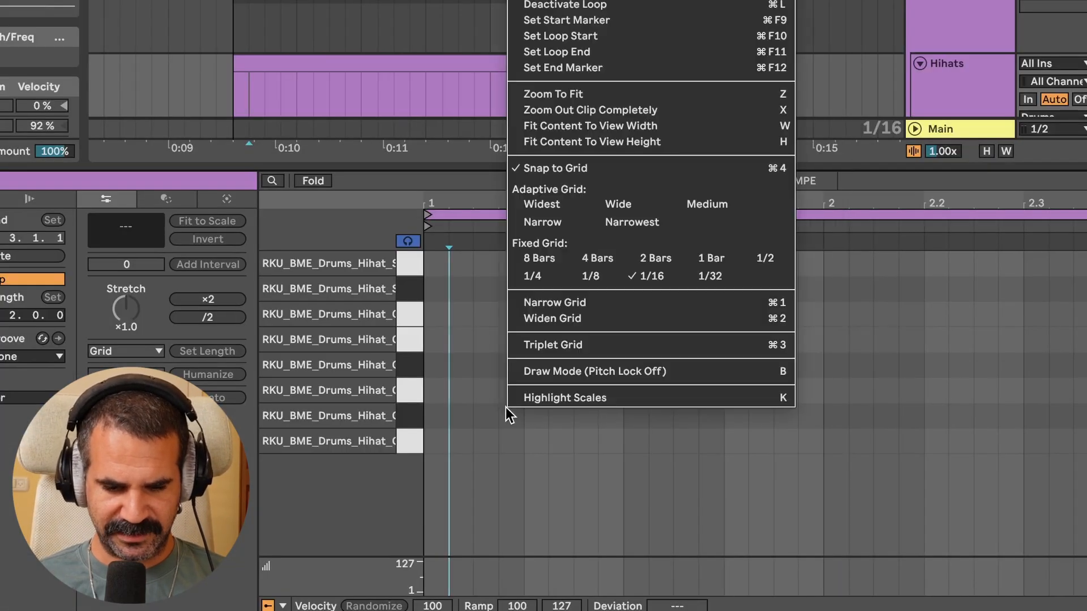
click(654, 275)
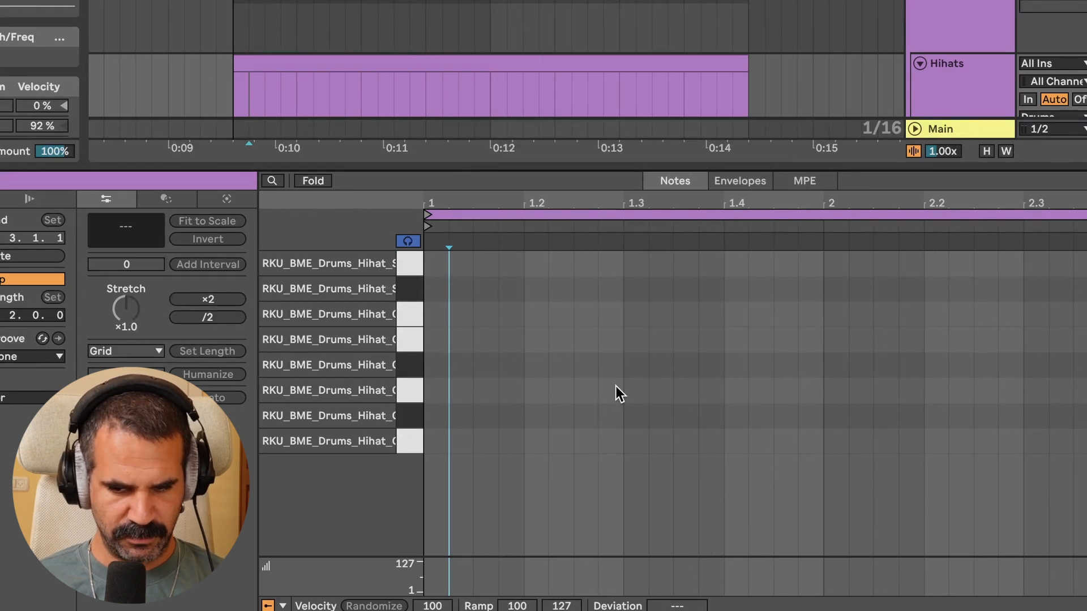
Draw six sixteenth notes climbing one pad per step across the hihat pads from beat 1
double_click(431, 440)
double_click(467, 396)
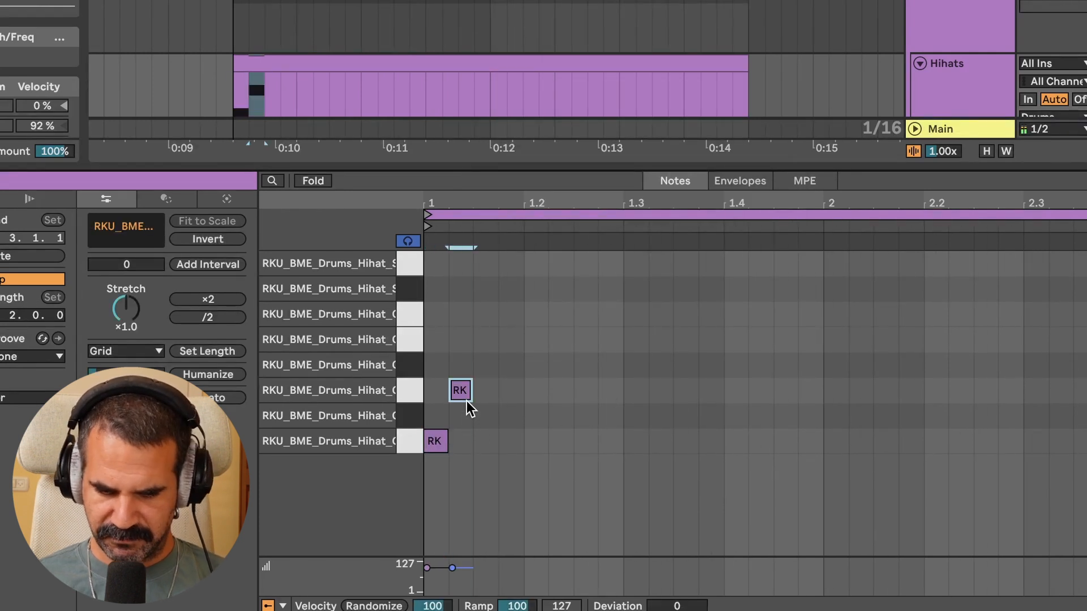
double_click(490, 357)
double_click(511, 311)
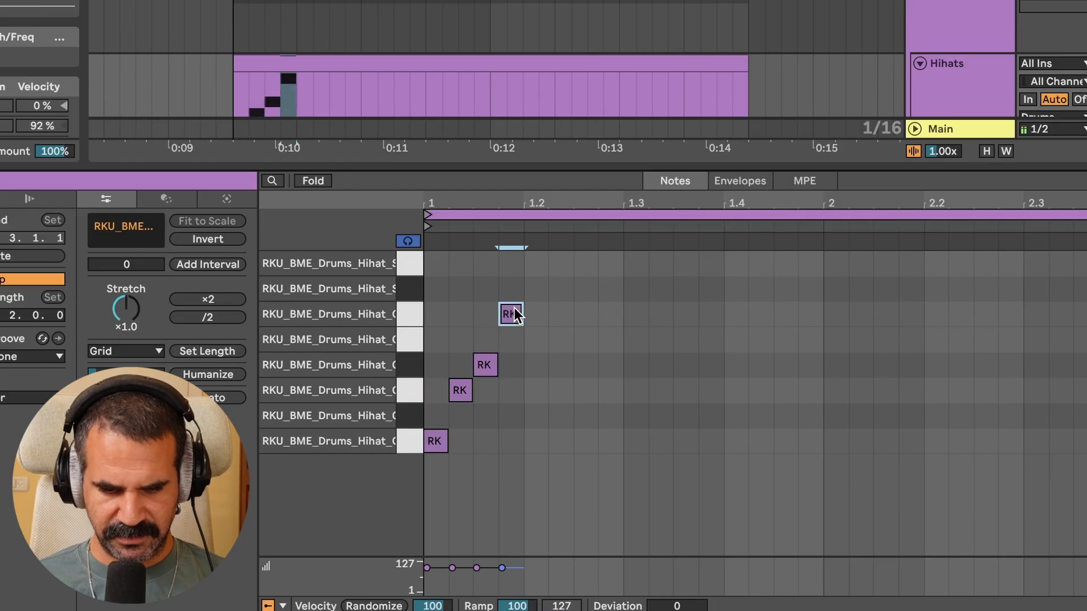
double_click(536, 288)
double_click(569, 266)
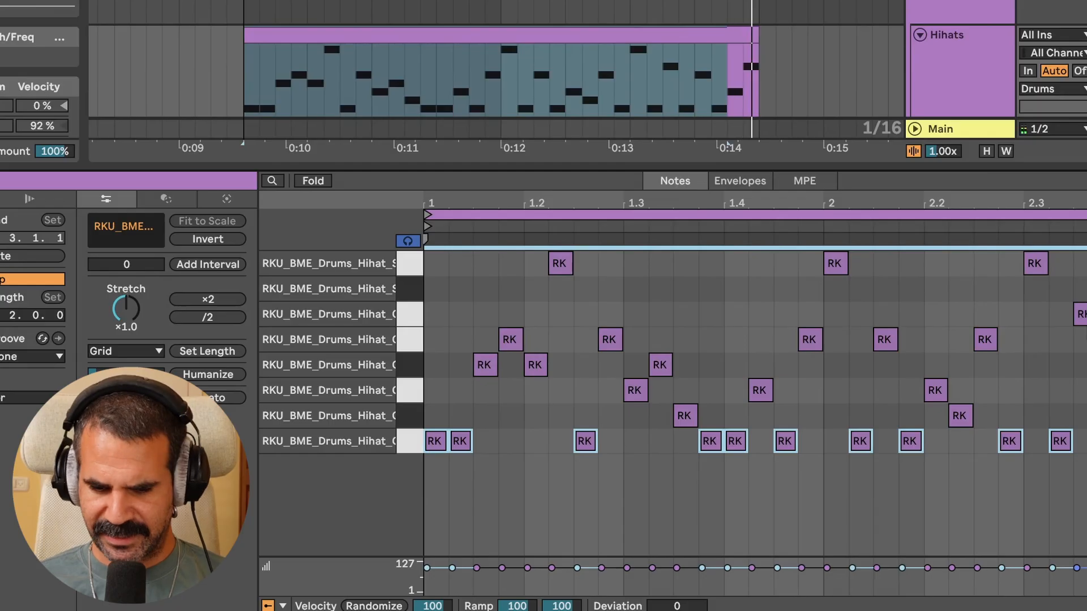
Move the top-row note at beat 2.3 down two pads
click(1082, 317)
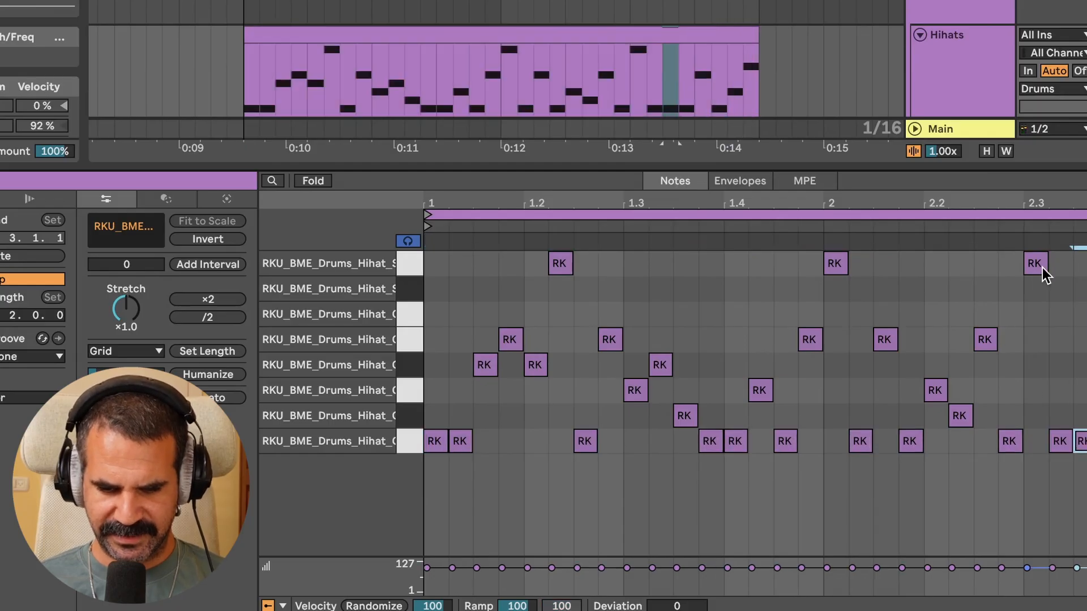
drag(1045, 276, 1046, 318)
click(601, 464)
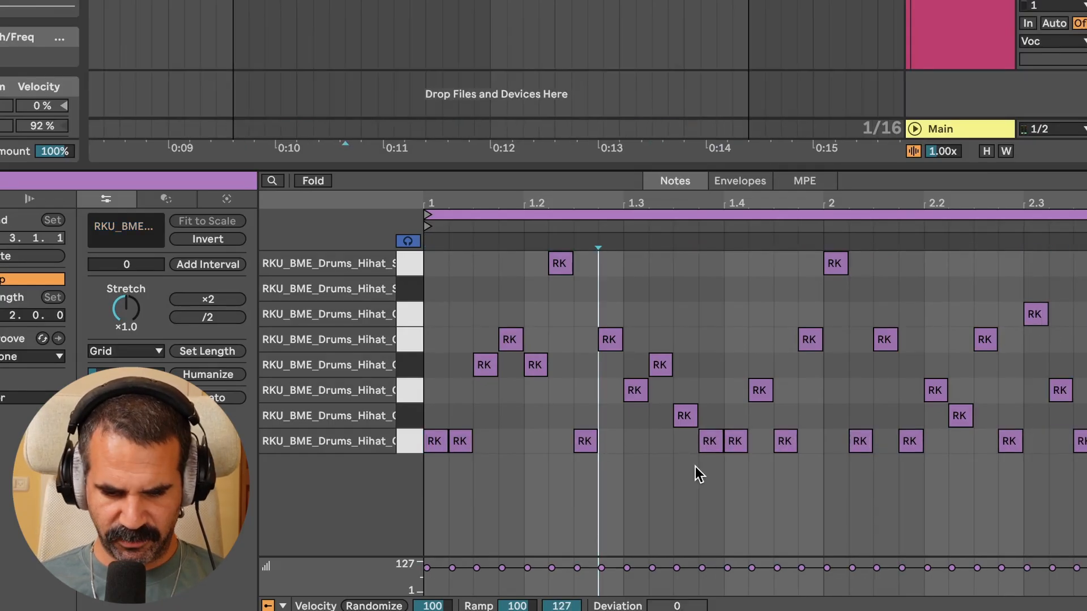
Select all notes, randomize their velocities with amount 19, and humanize them by 10%
key(ctrl+a)
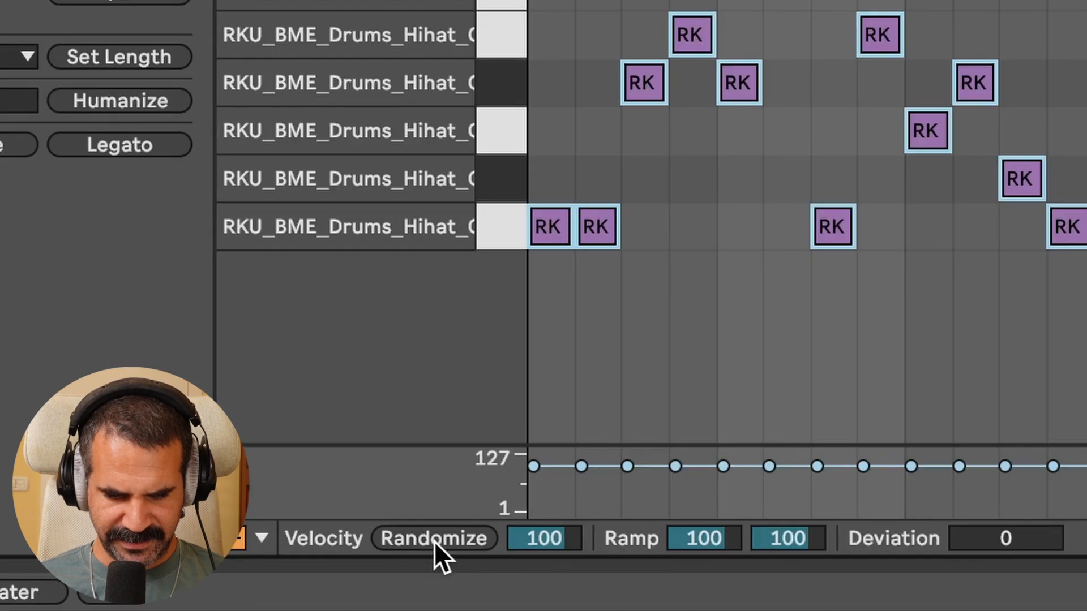
click(376, 607)
drag(571, 538, 572, 574)
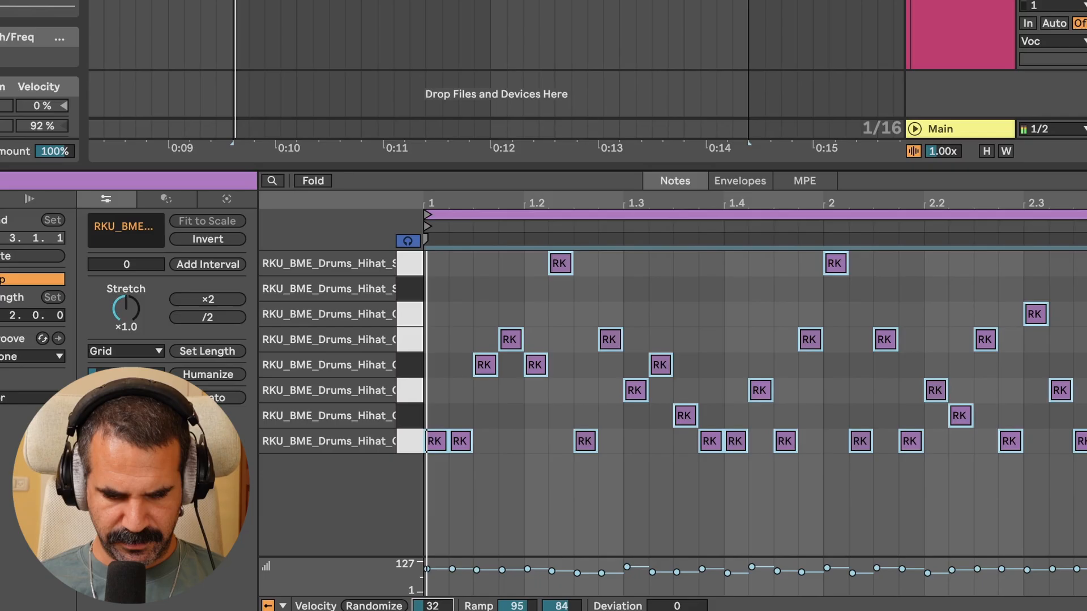
drag(432, 606, 433, 610)
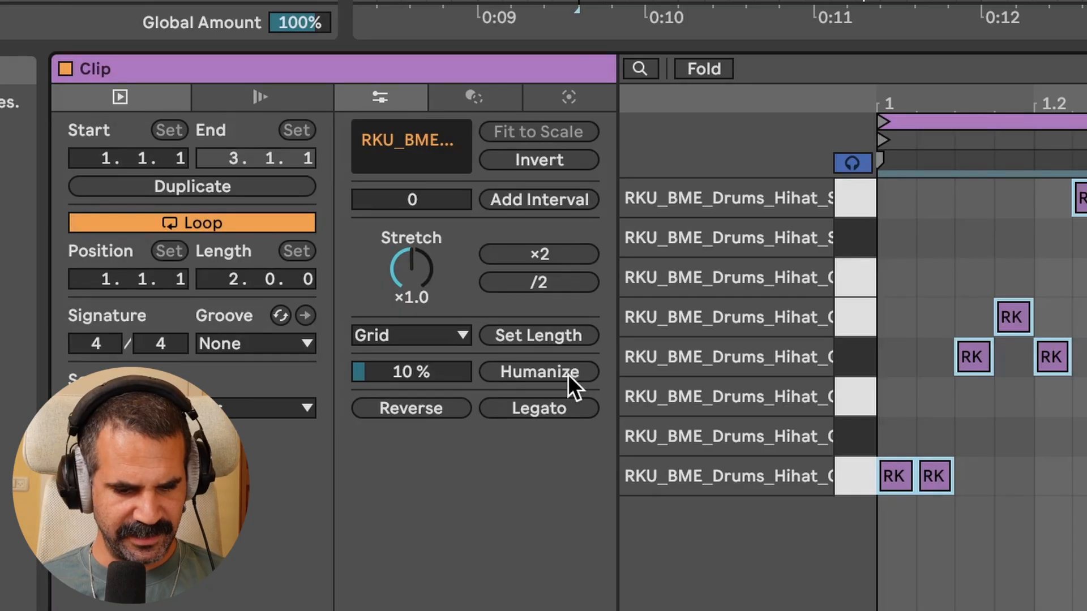
click(532, 376)
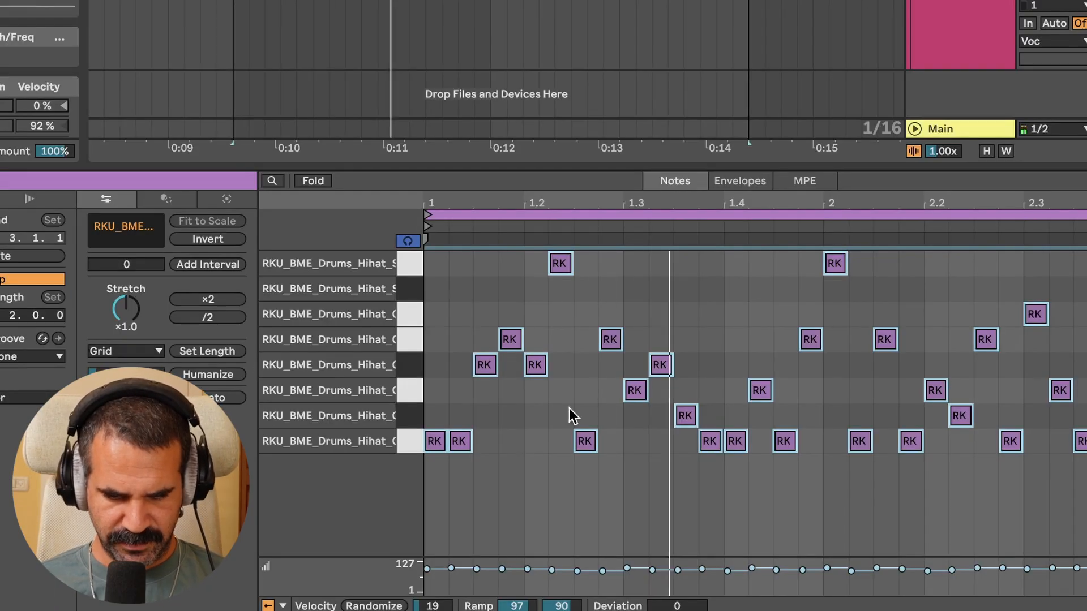
Zoom into the first beat's notes and undo the last two edits
scroll(616, 422, up, 5)
scroll(722, 361, left, 7)
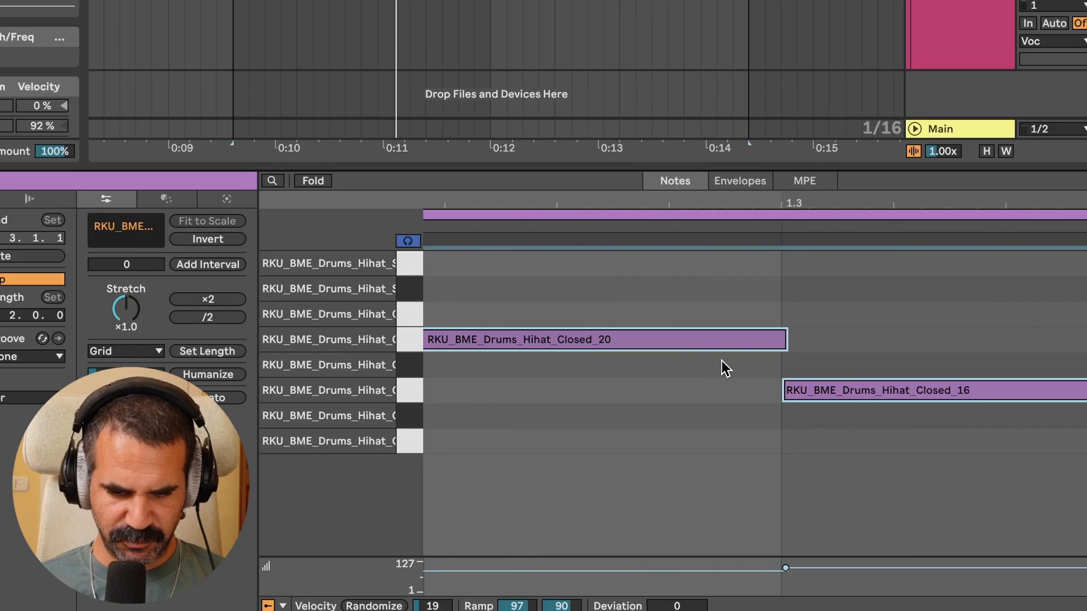
scroll(668, 378, up, 3)
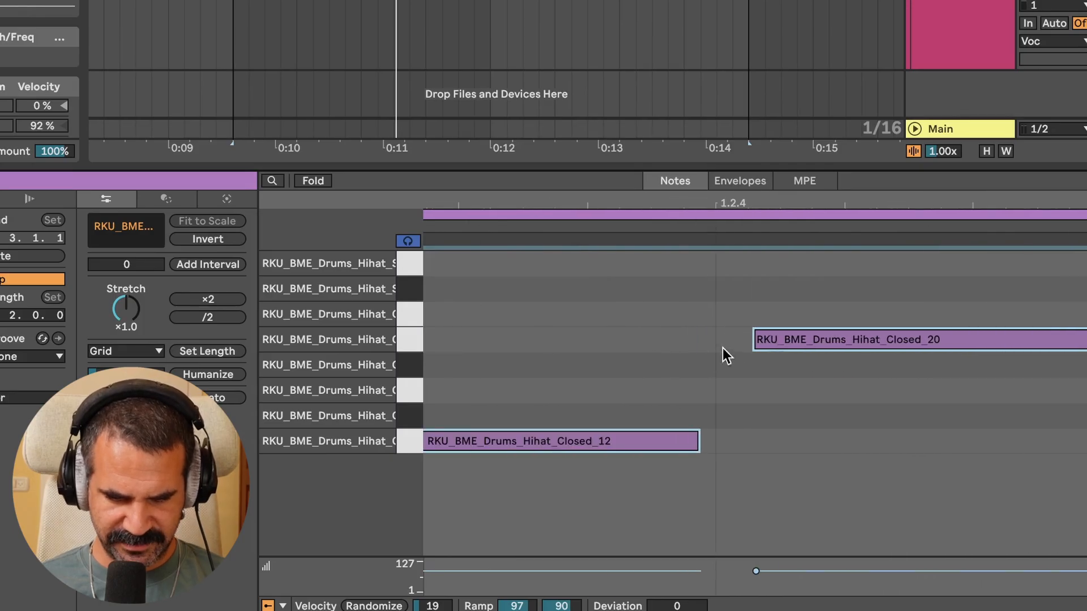
key(super+z)
key(super+z)
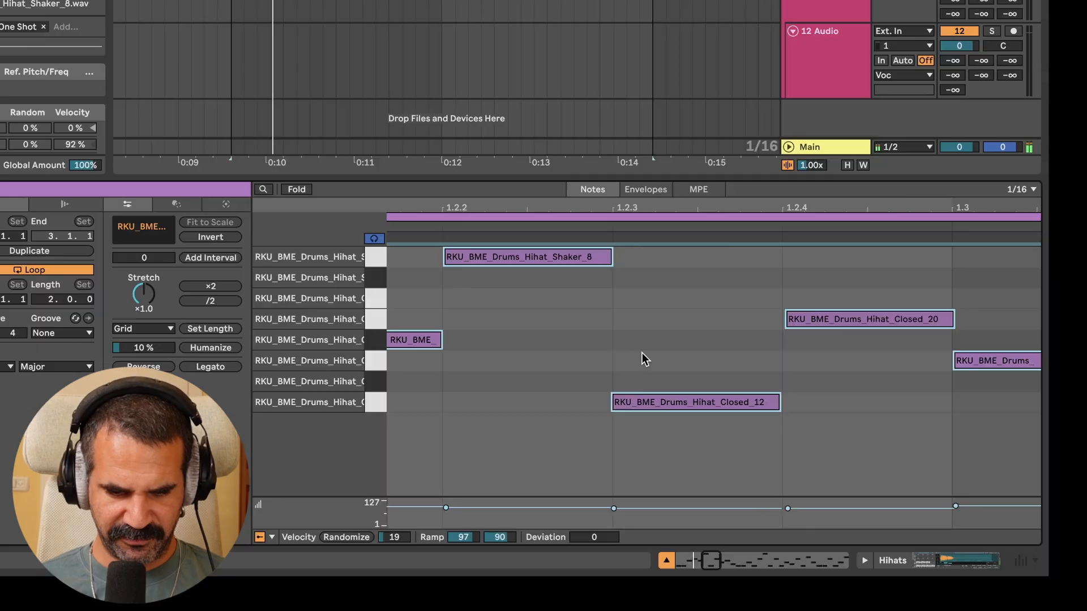
Bounce the Hihats track in place to audio
scroll(684, 327, down, 6)
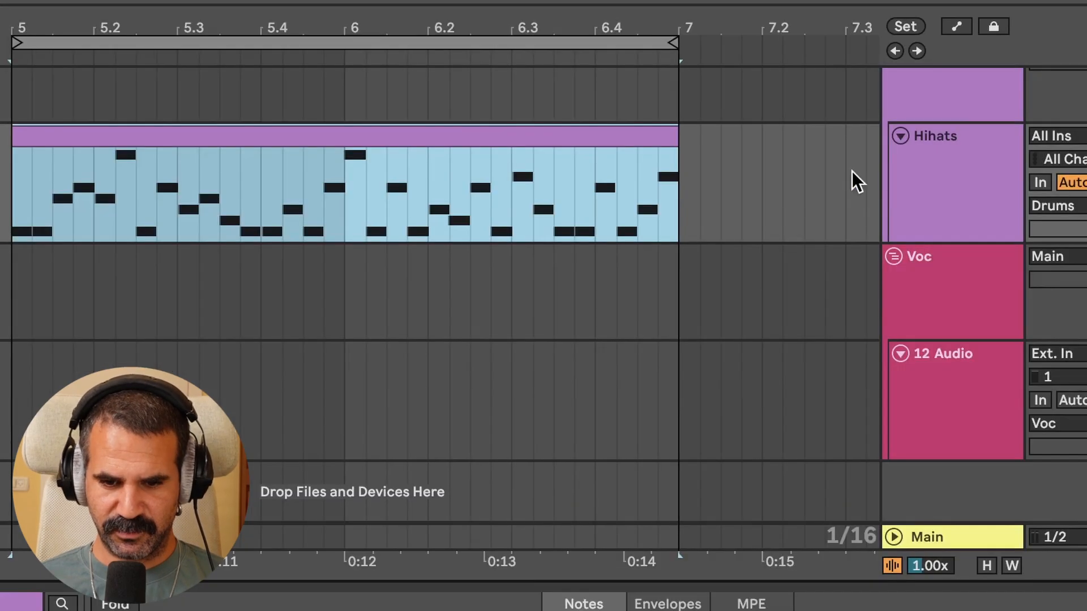
click(972, 208)
right_click(973, 209)
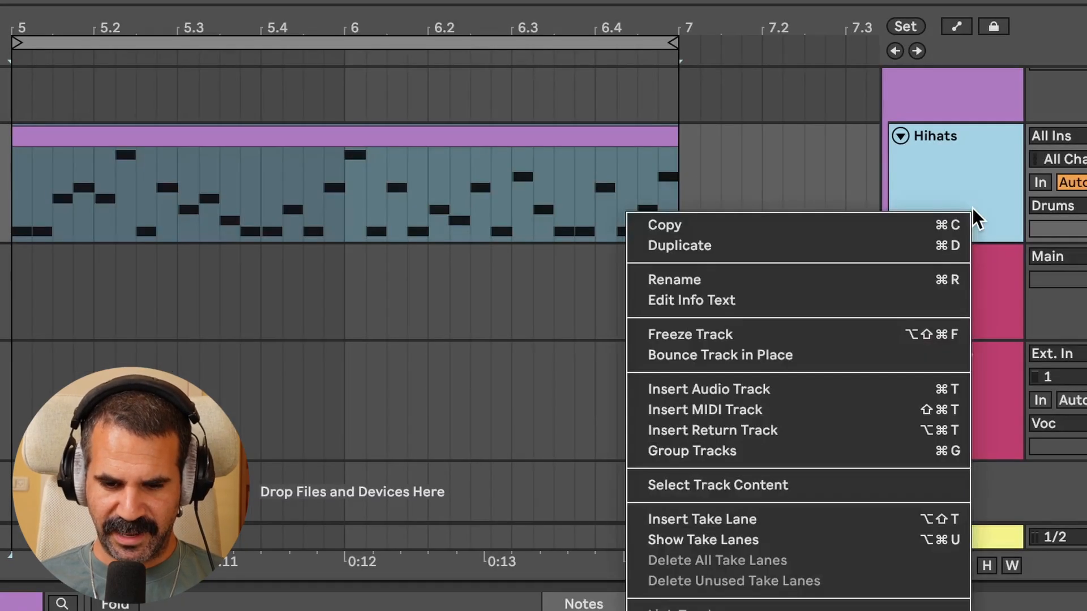
click(874, 355)
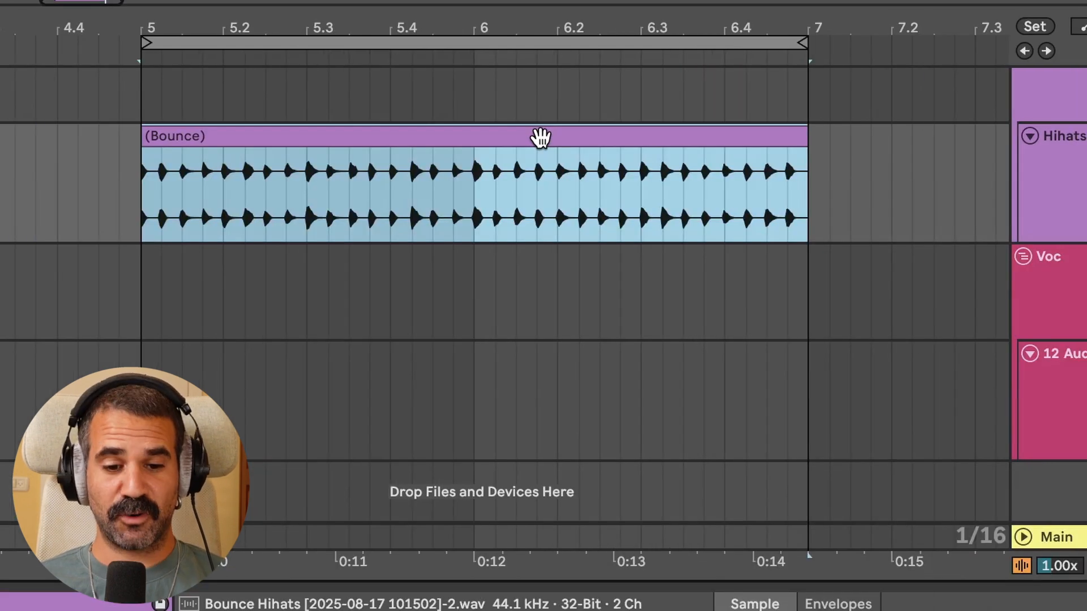
Split the bounced hihat clip just before position 5.1.2
scroll(242, 226, up, 3)
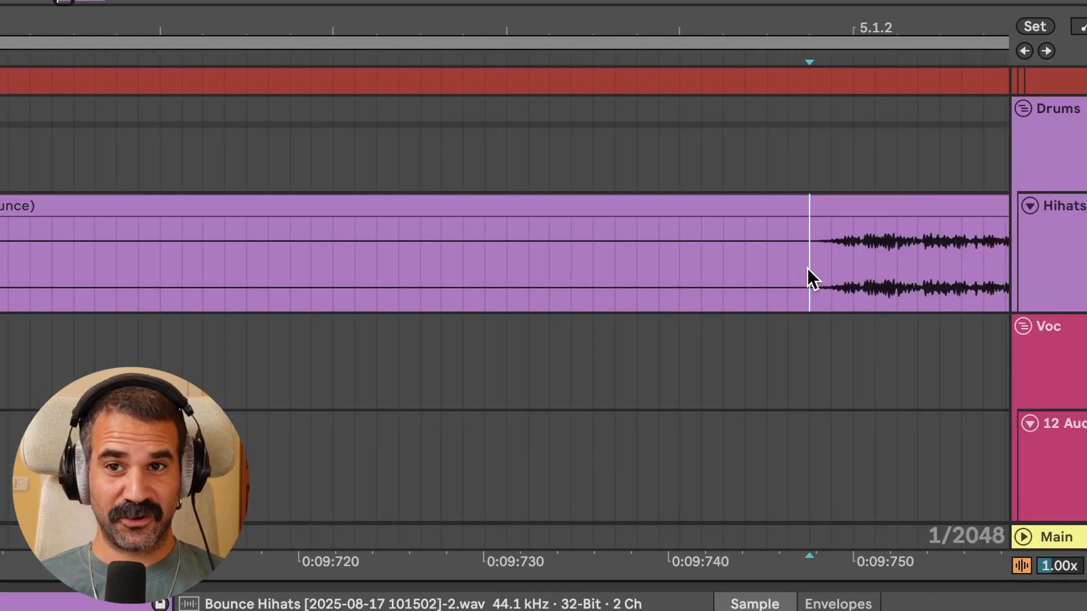
key(ctrl+e)
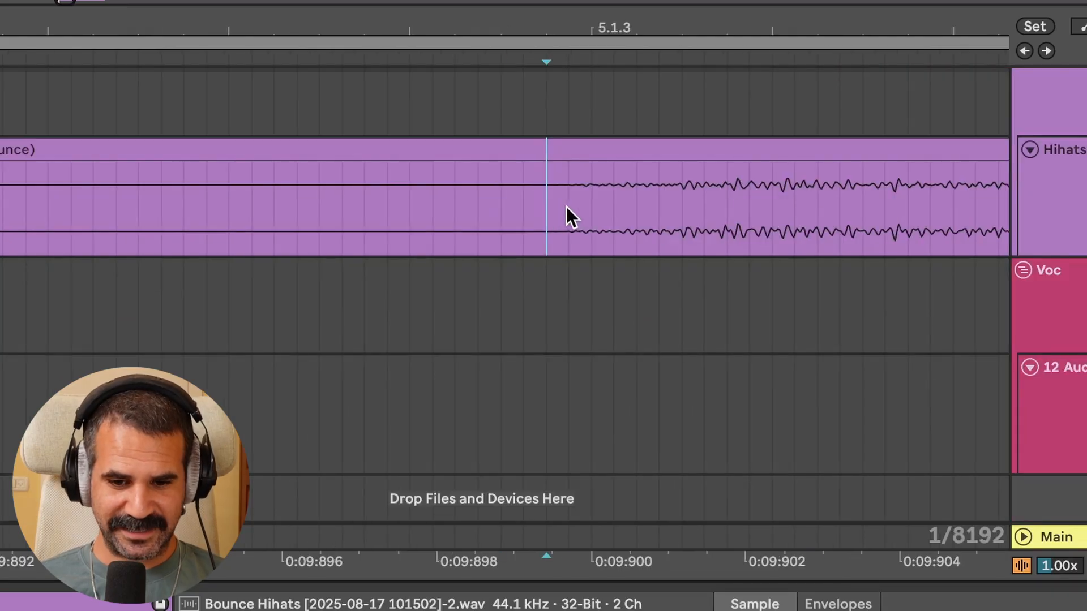
Split the bounced hihat clip into separate slices at each 16th-note hit
scroll(567, 206, down, 2)
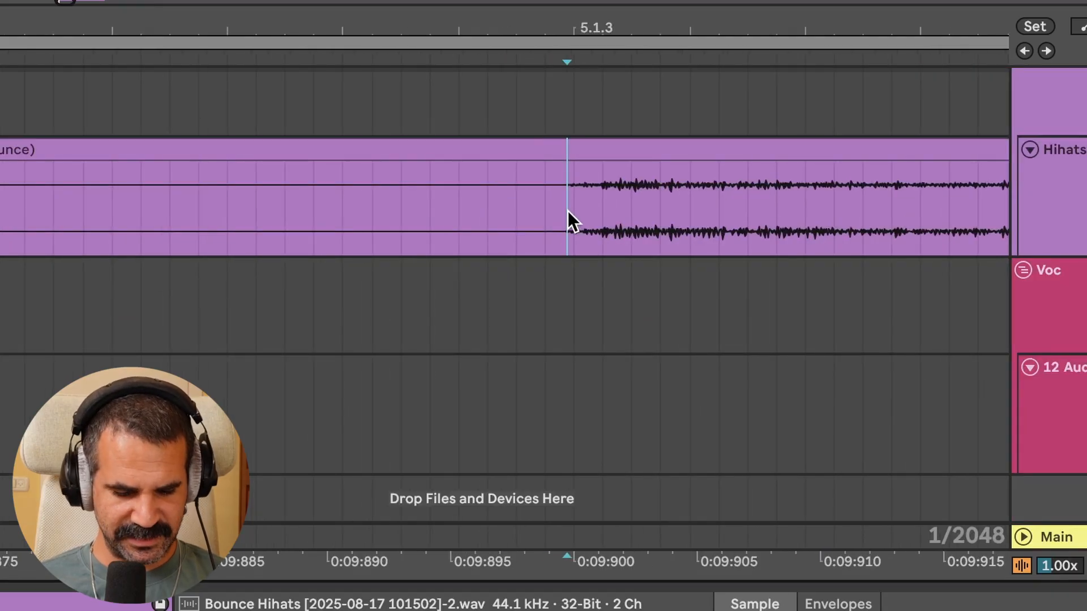
key(ctrl+e)
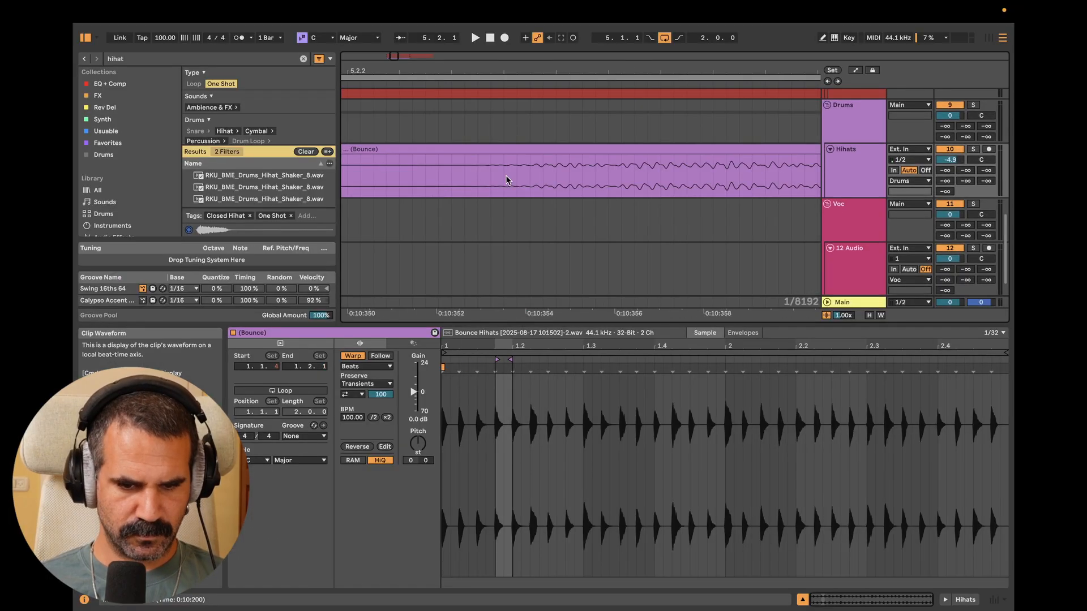
click(493, 180)
key(super+e)
scroll(579, 184, down, 5)
click(568, 182)
key(super+e)
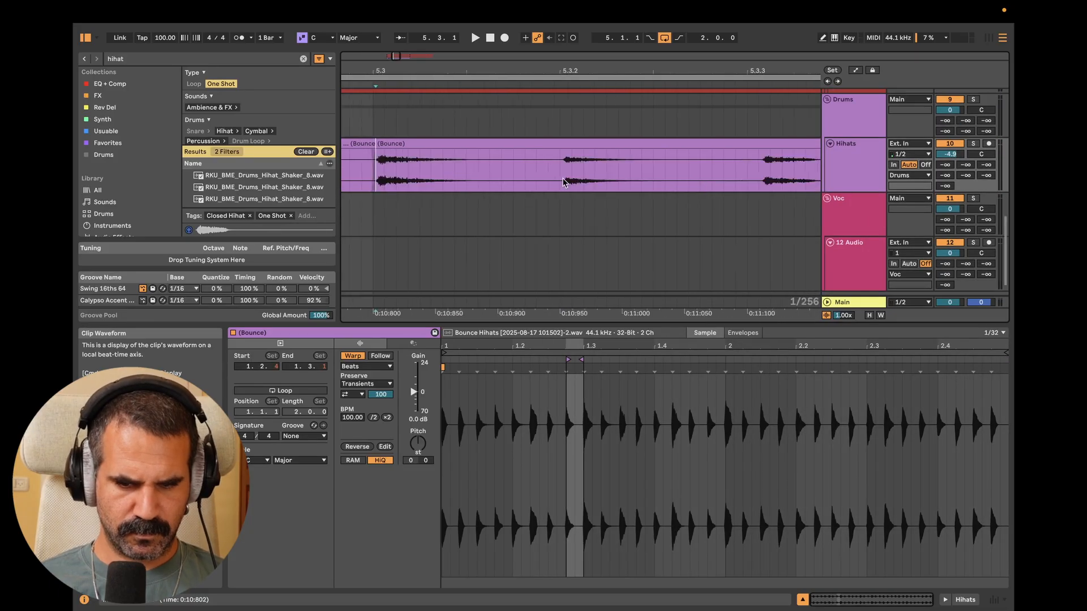
click(596, 160)
key(super+e)
scroll(581, 149, up, 5)
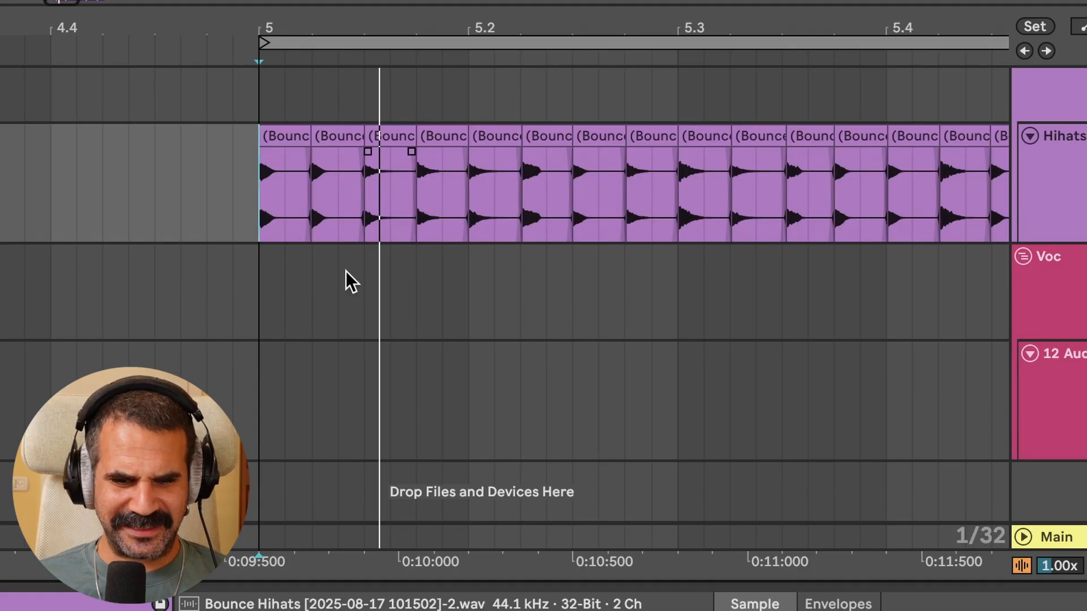
Reverse the hihat slice at 5.1.3
scroll(440, 246, up, 3)
click(299, 134)
scroll(300, 135, down, 3)
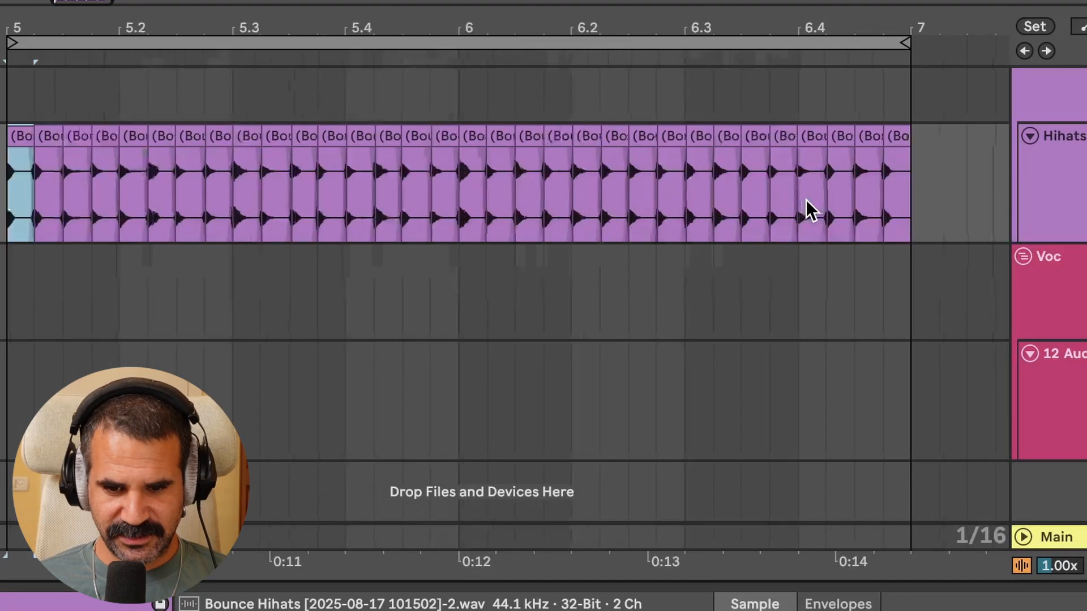
scroll(806, 199, up, 5)
scroll(806, 199, down, 4)
scroll(806, 200, left, 8)
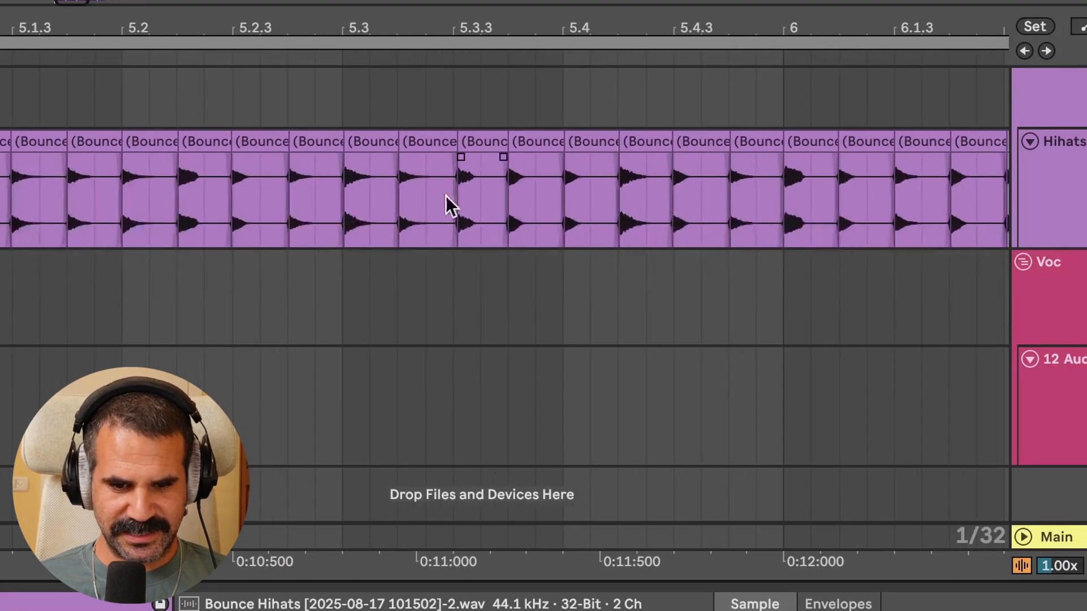
scroll(431, 197, left, 8)
scroll(524, 198, up, 3)
click(565, 195)
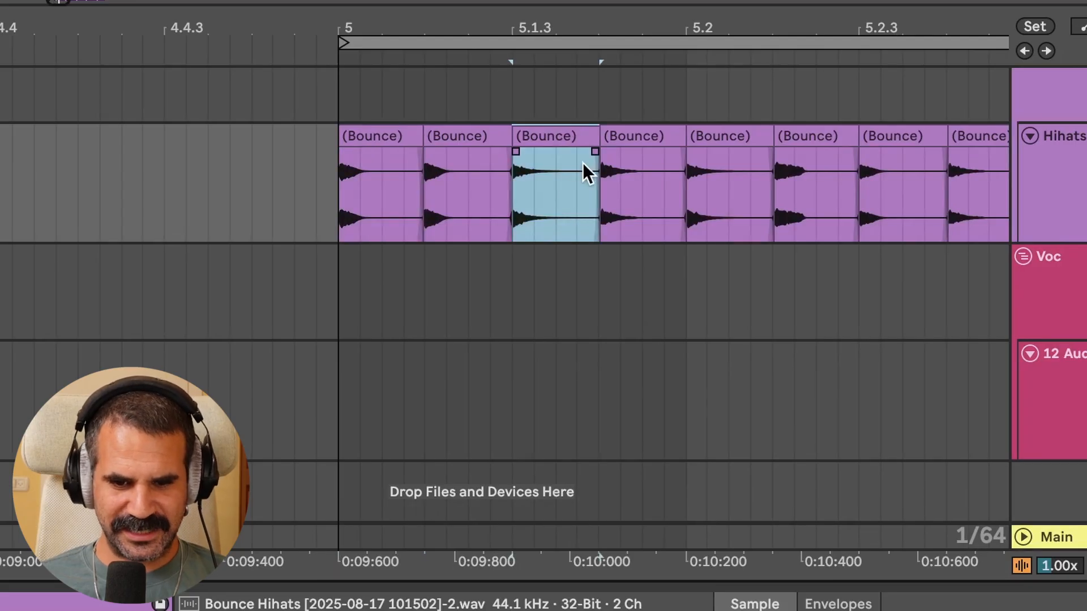
key(r)
Play back the pattern and nudge the reversed slice at 5.1.3 into place
click(366, 131)
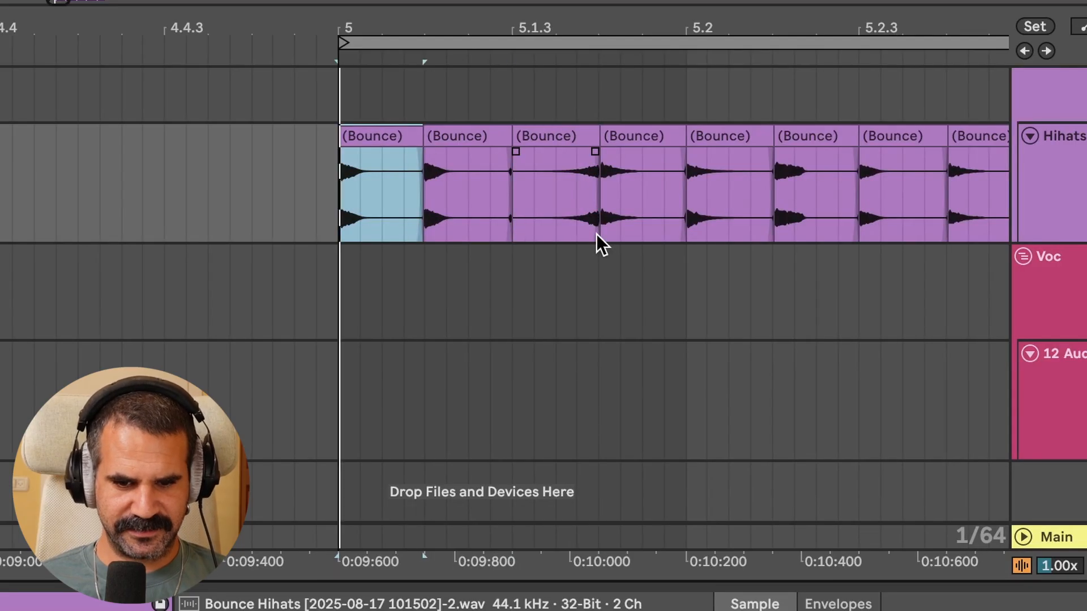
key(space)
scroll(596, 233, right, 2)
scroll(596, 233, up, 1)
key(space)
key(space)
scroll(420, 229, up, 5)
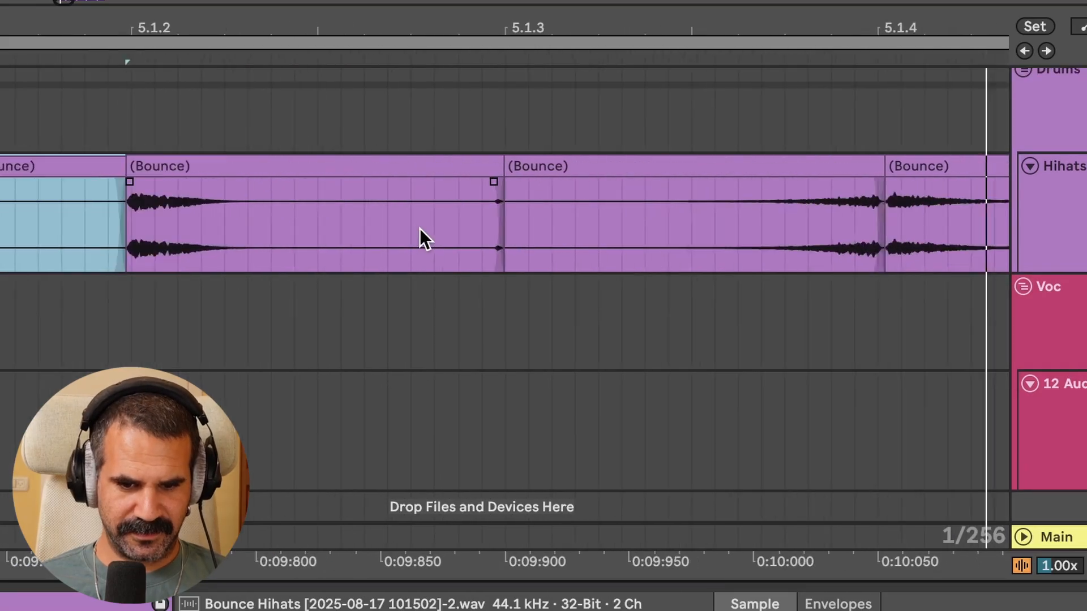
scroll(490, 235, up, 5)
drag(573, 168, 506, 170)
scroll(505, 179, down, 6)
Shorten the hihat slice at the start of bar 6
click(262, 163)
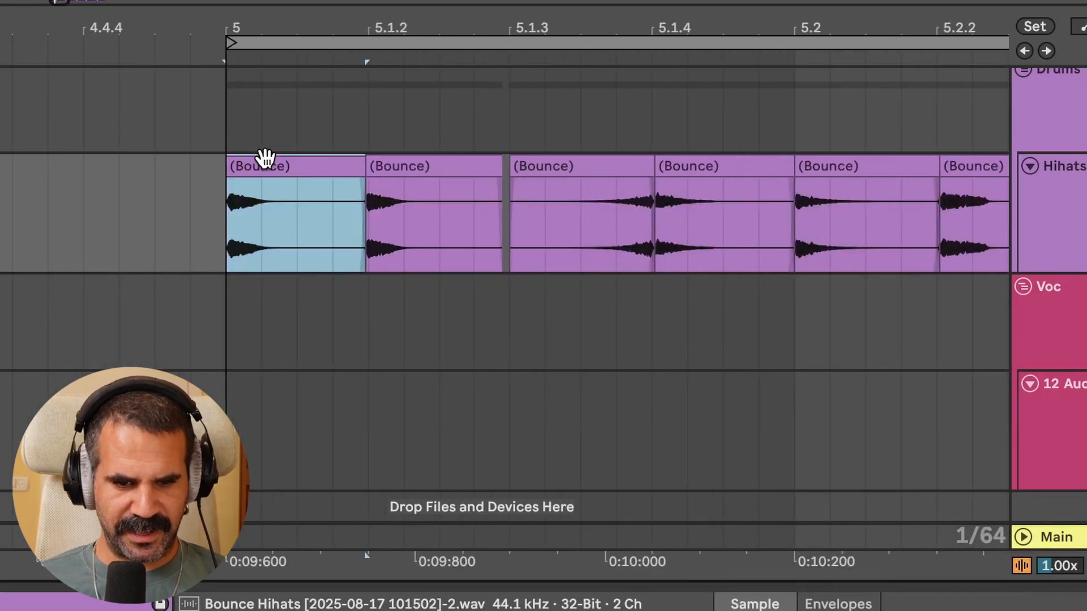
key(space)
scroll(626, 226, down, 3)
scroll(628, 230, right, 10)
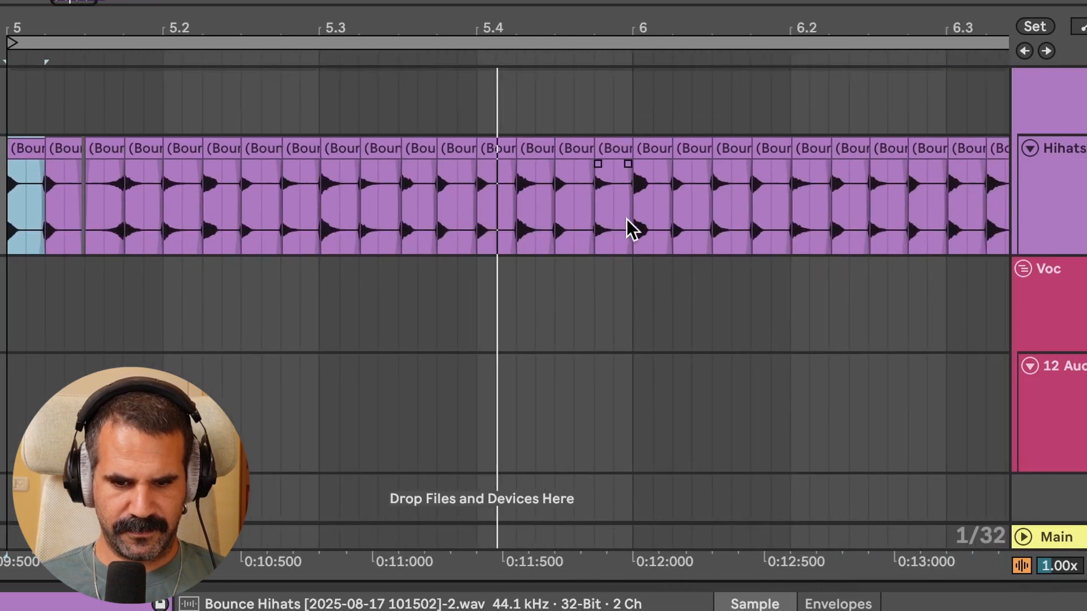
scroll(629, 231, up, 2)
click(502, 178)
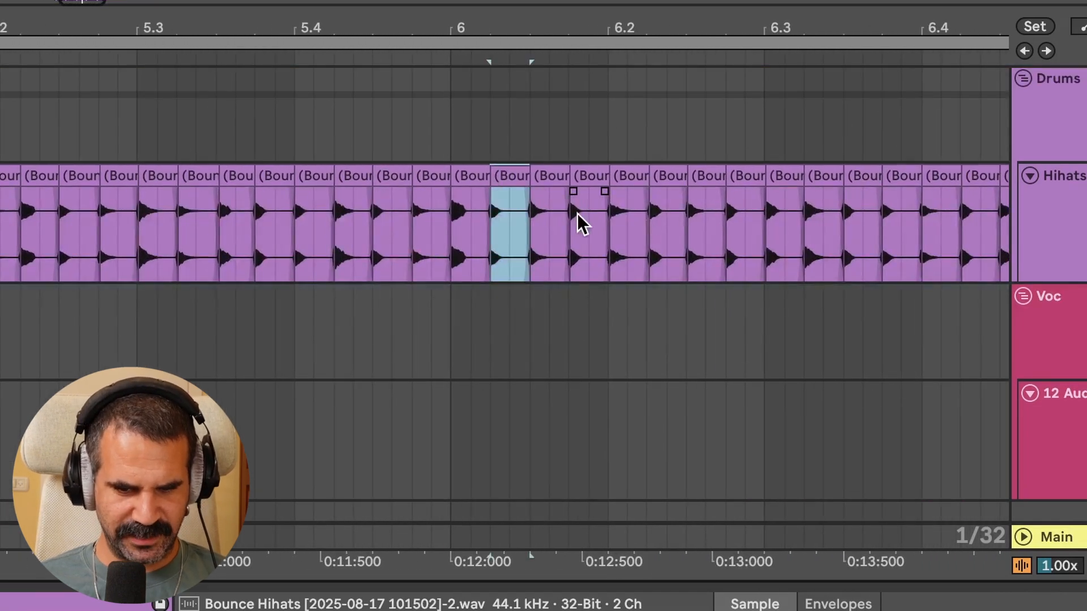
click(309, 223)
scroll(481, 247, up, 3)
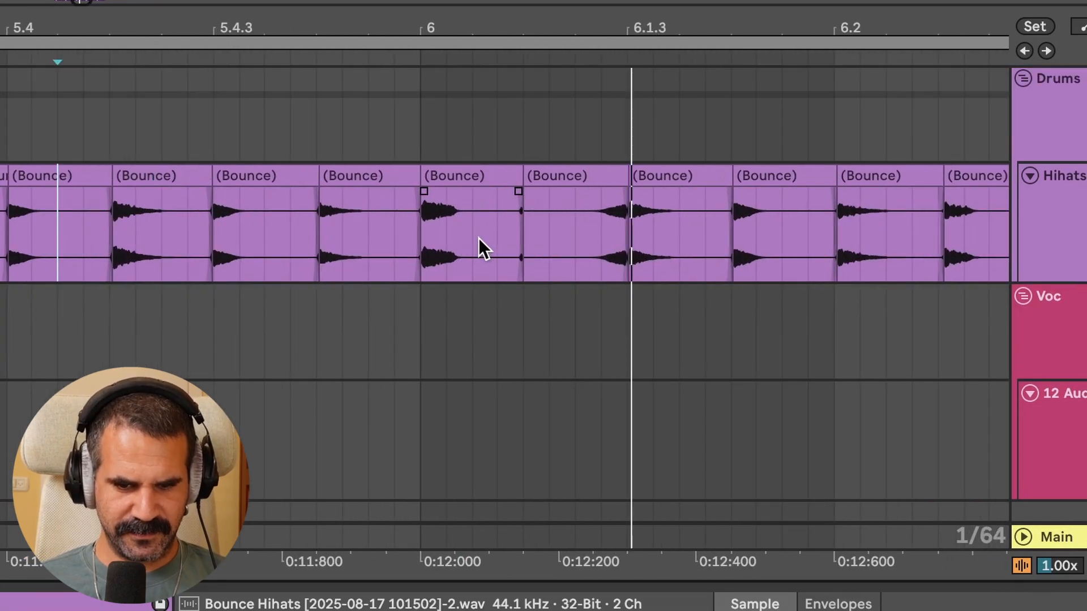
click(511, 182)
Trim the end of the hihat slice at 5.2.2 to make it shorter
scroll(507, 175, down, 6)
scroll(348, 244, up, 2)
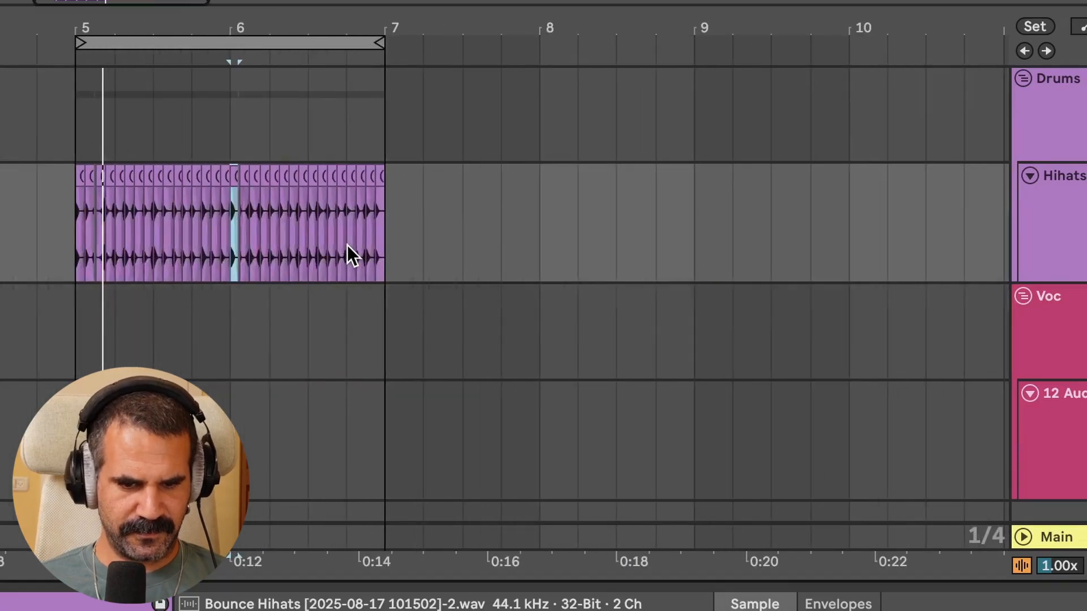
scroll(347, 244, left, 3)
scroll(348, 245, down, 1)
scroll(348, 245, up, 1)
scroll(341, 291, up, 4)
scroll(342, 291, left, 2)
scroll(341, 291, up, 1)
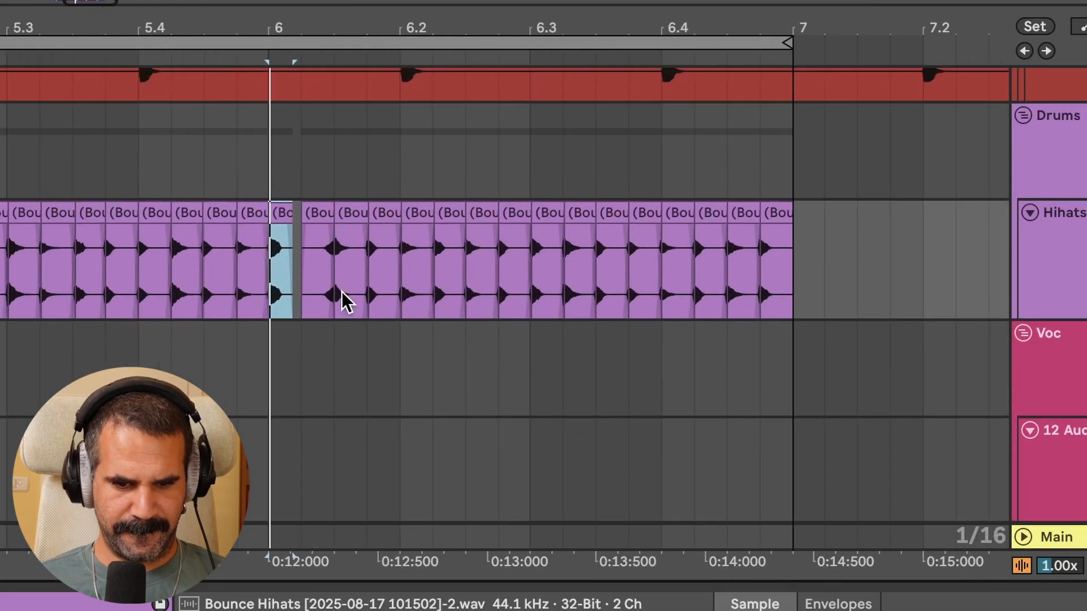
scroll(341, 291, up, 1)
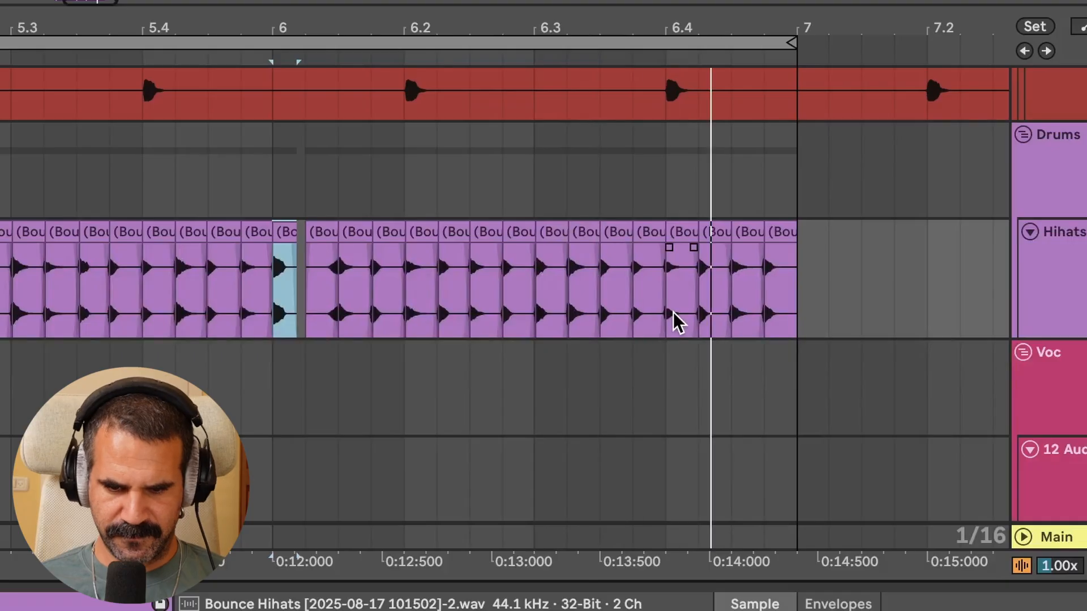
scroll(676, 322, down, 3)
scroll(274, 298, up, 6)
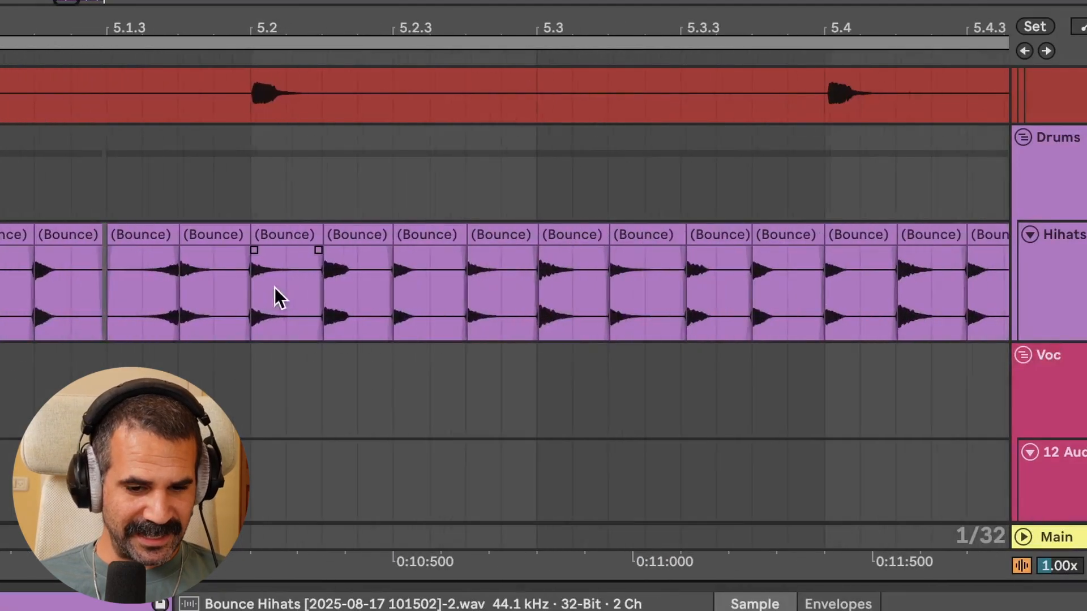
scroll(274, 287, left, 5)
scroll(274, 288, up, 1)
click(240, 237)
click(460, 249)
click(519, 249)
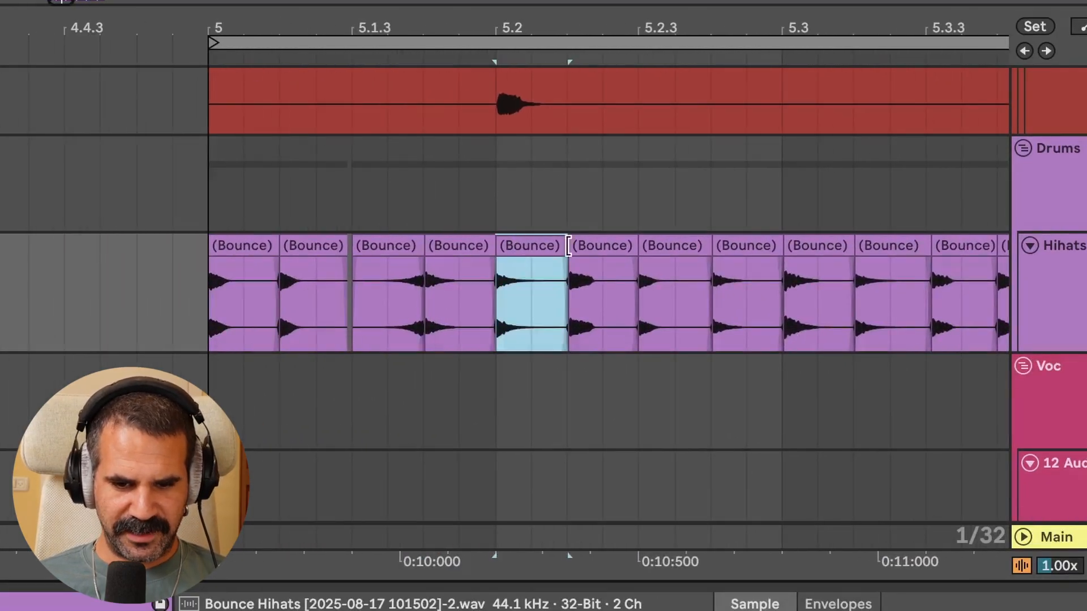
click(599, 246)
scroll(624, 291, up, 4)
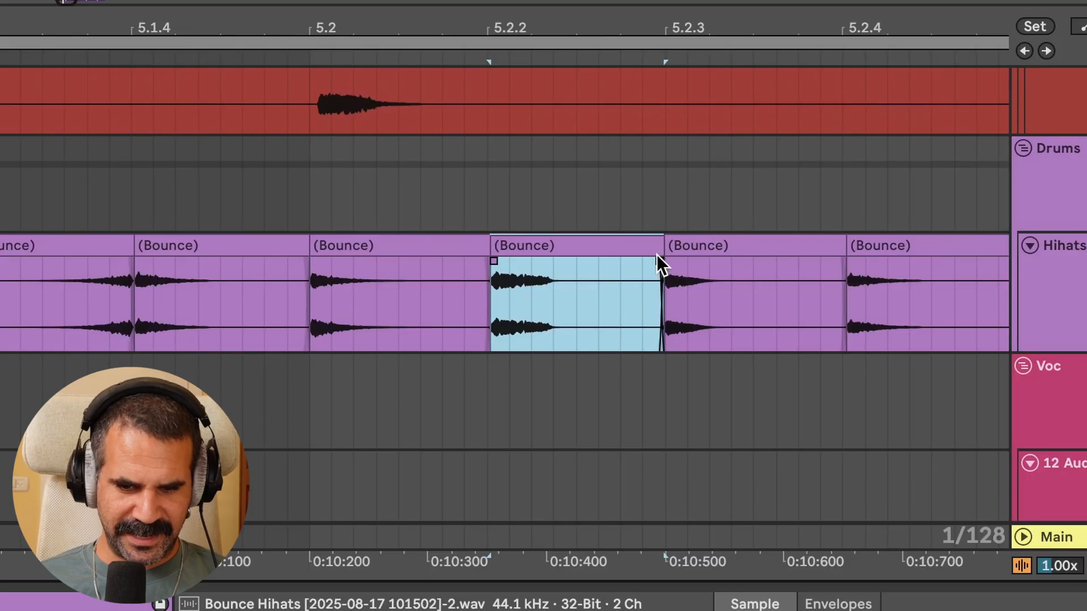
drag(660, 249, 553, 246)
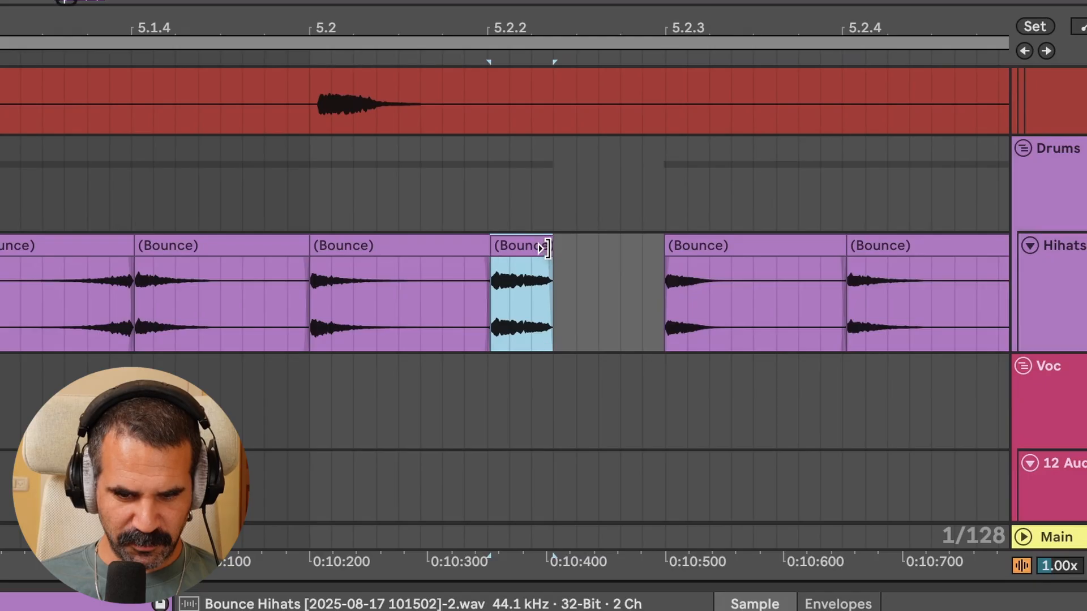
Time-stretch the trimmed 5.2.2 slice back to a full 16th and set its warp mode to Texture
drag(548, 248, 651, 257)
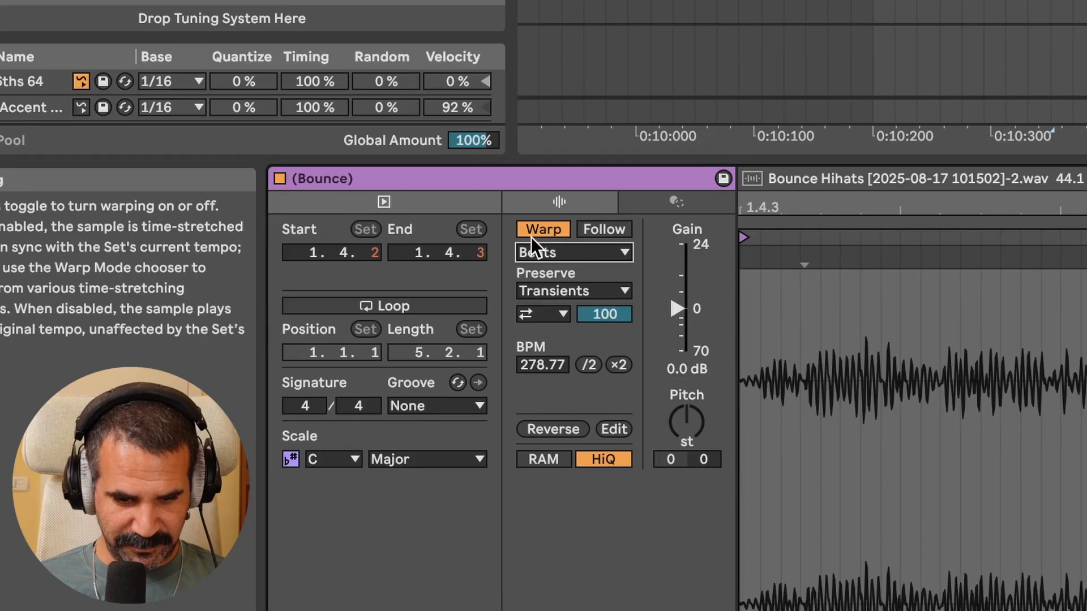
click(557, 253)
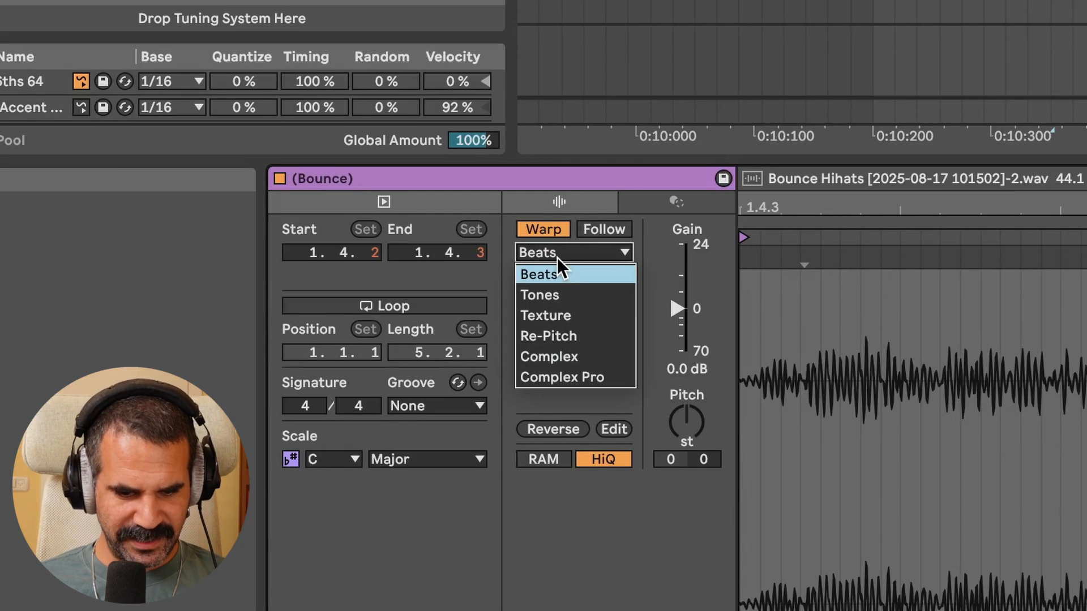
click(552, 315)
Stretch a hihat slice in the first beat of bar 6 and set its warp mode to Tones
click(390, 238)
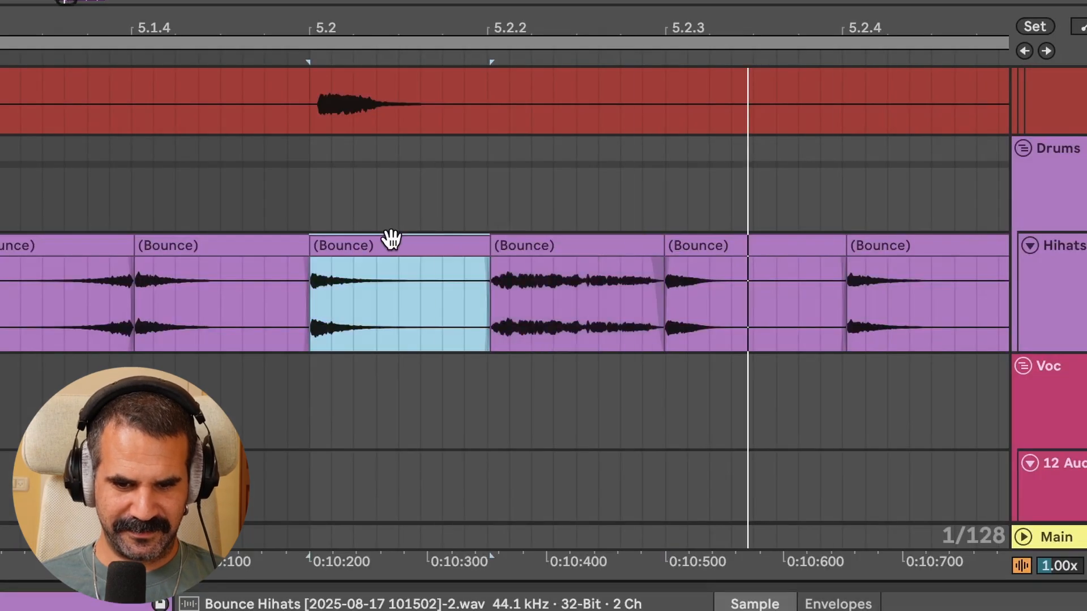
scroll(391, 240, down, 5)
click(304, 249)
scroll(419, 308, up, 3)
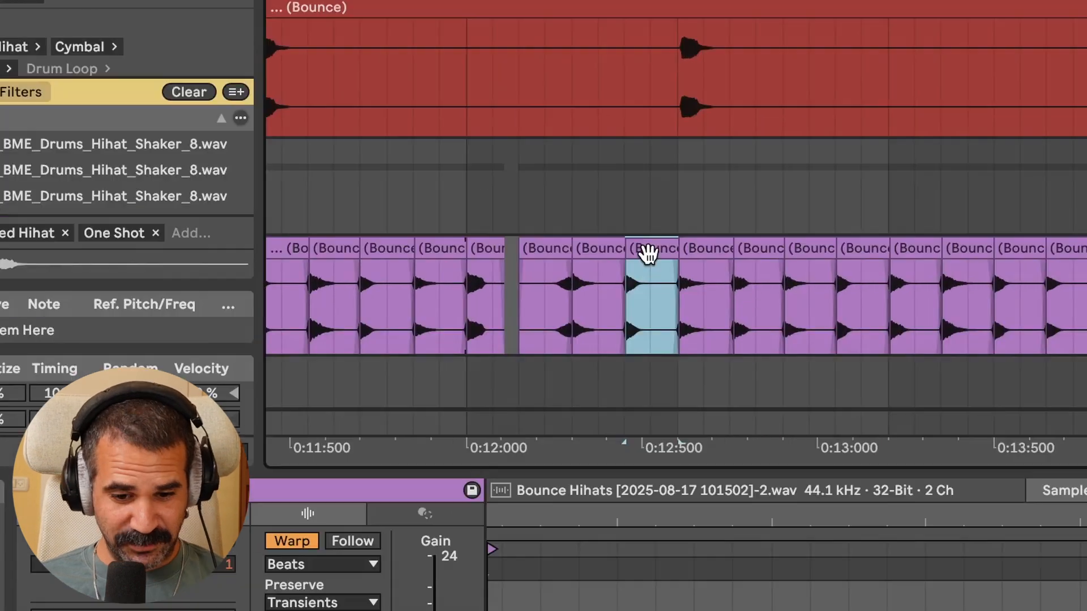
scroll(669, 254, up, 3)
mouse_move(673, 250)
mouse_down()
mouse_move(585, 263)
mouse_move(666, 250)
mouse_up()
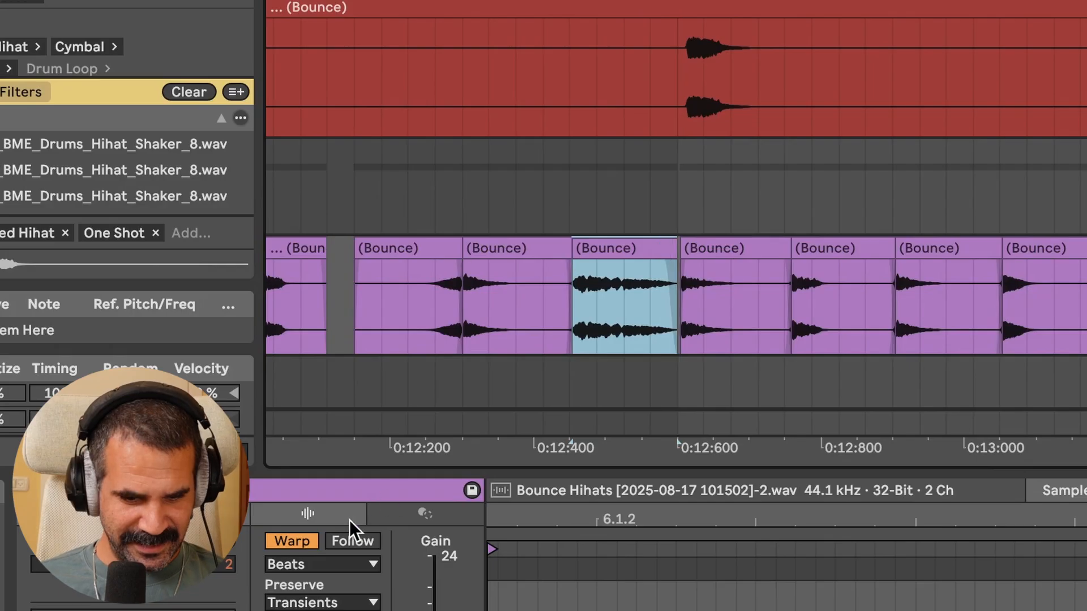
click(303, 564)
click(301, 601)
Drag a hihat slice in bar 6 to a later position and select the stretched slice
click(502, 264)
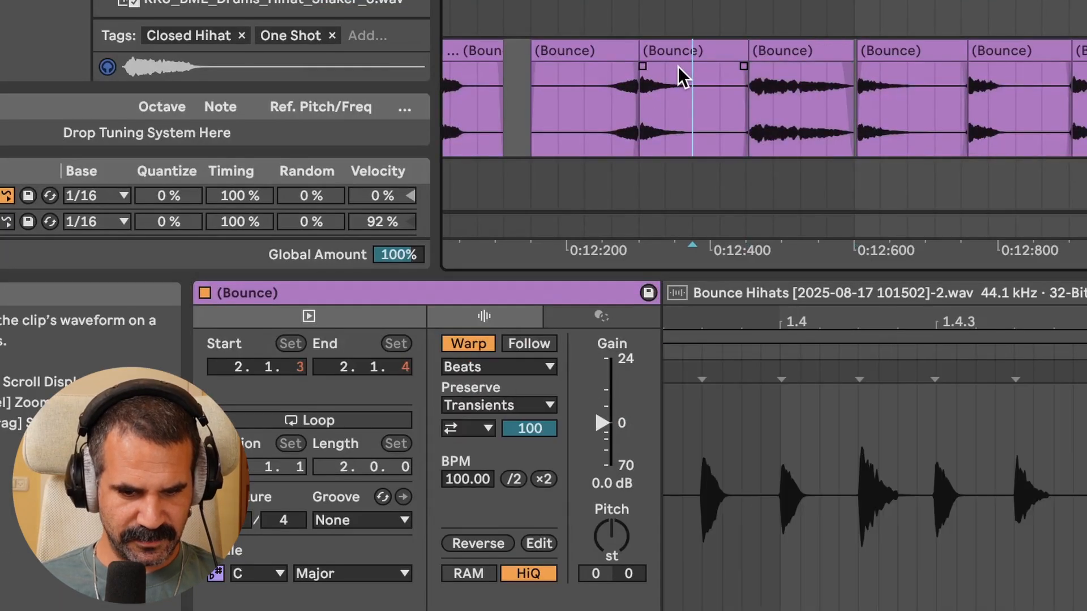
click(691, 49)
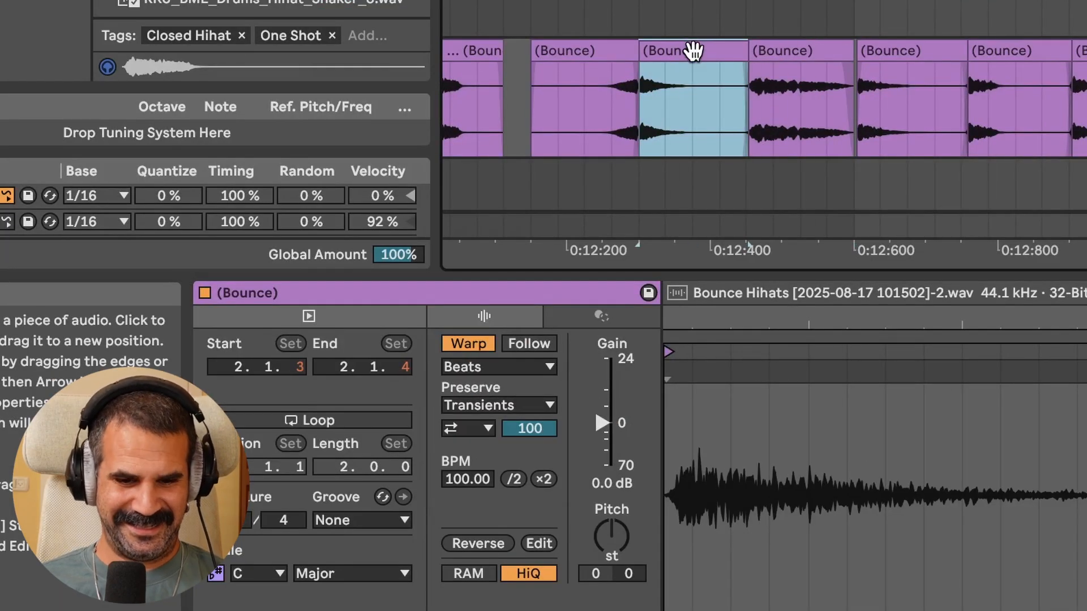
scroll(694, 50, down, 10)
drag(694, 50, 925, 58)
click(935, 58)
scroll(934, 64, up, 7)
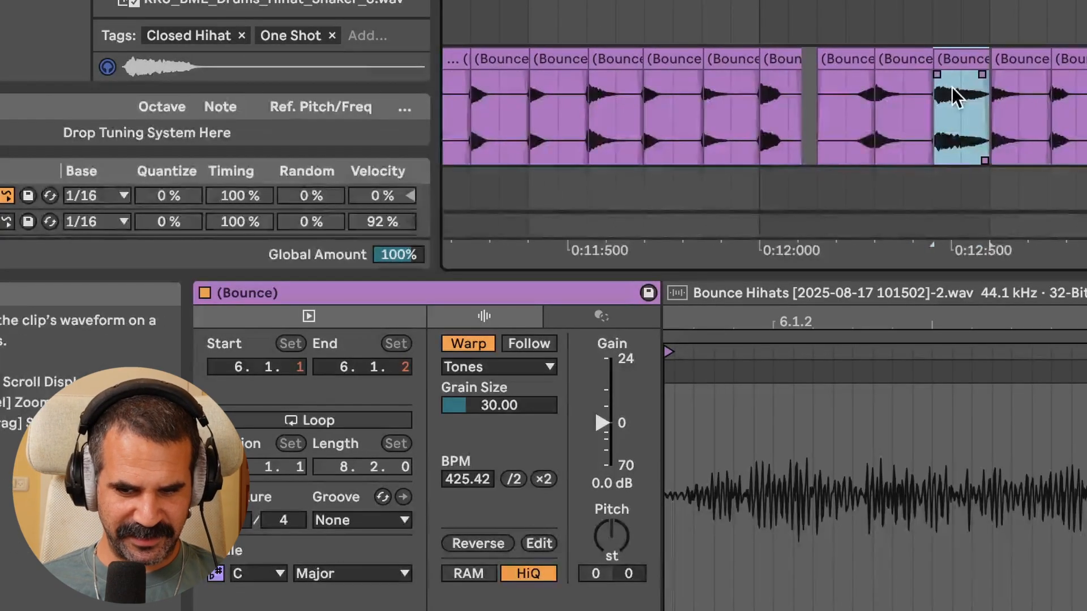
Compare Beats, Texture and Re-Pitch warp modes on the stretched slice and settle on Complex
click(492, 366)
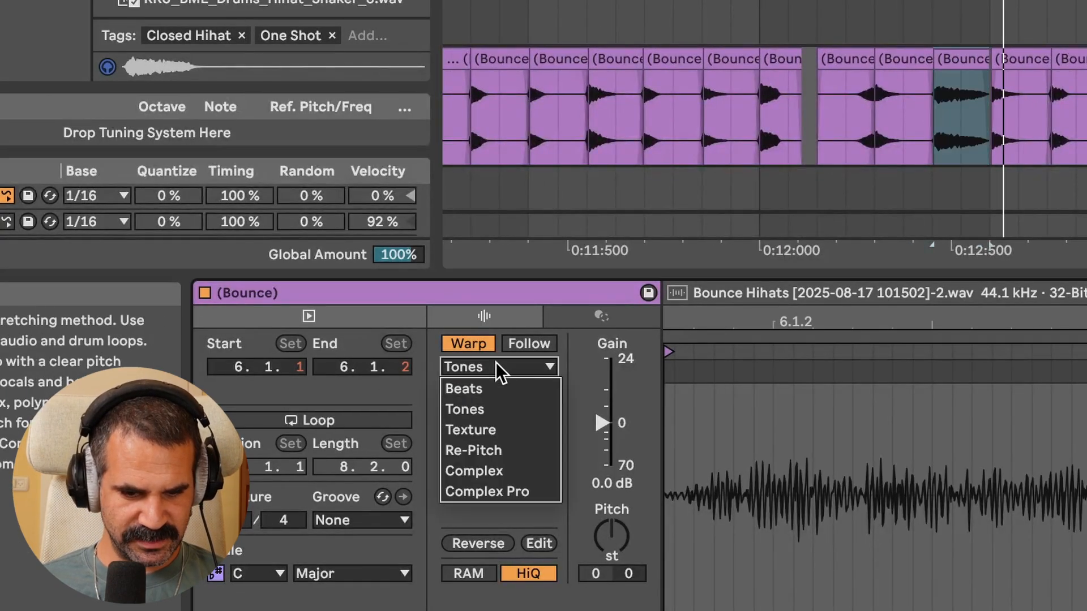
click(490, 390)
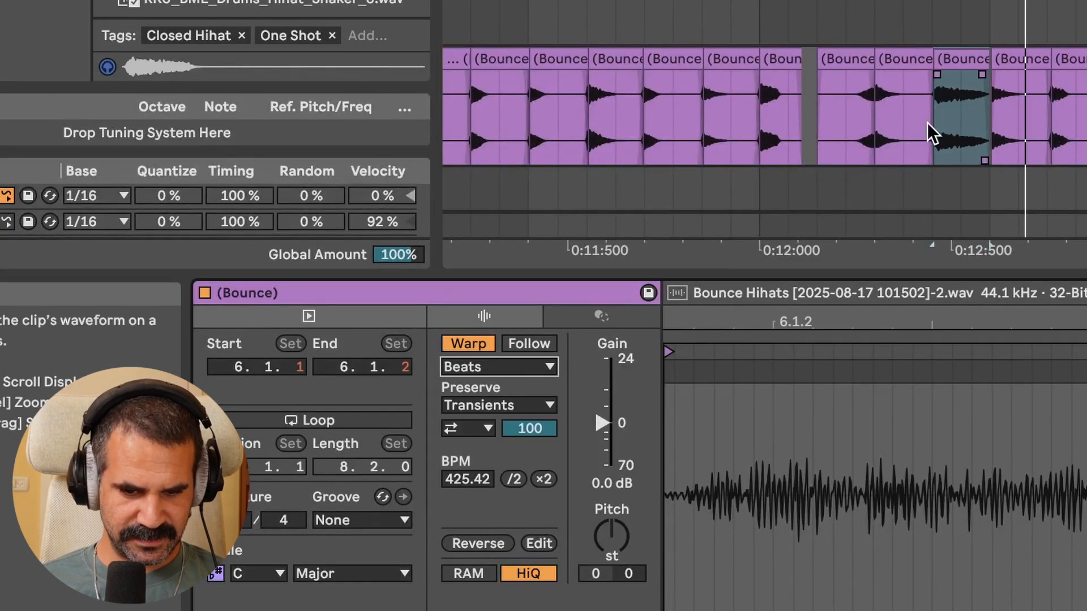
click(503, 367)
click(487, 422)
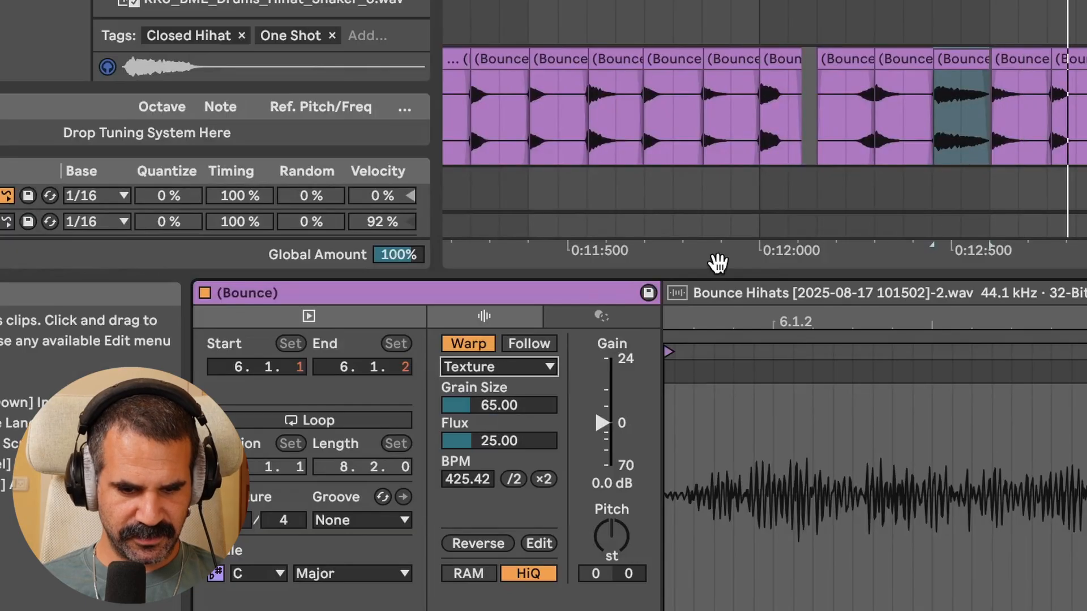
click(519, 366)
click(494, 455)
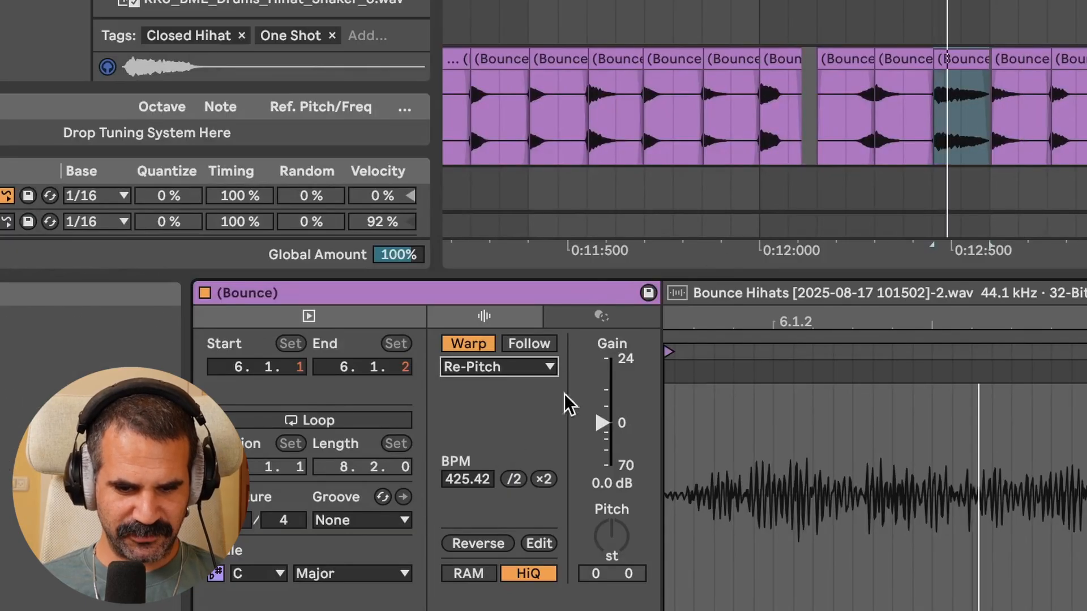
click(523, 370)
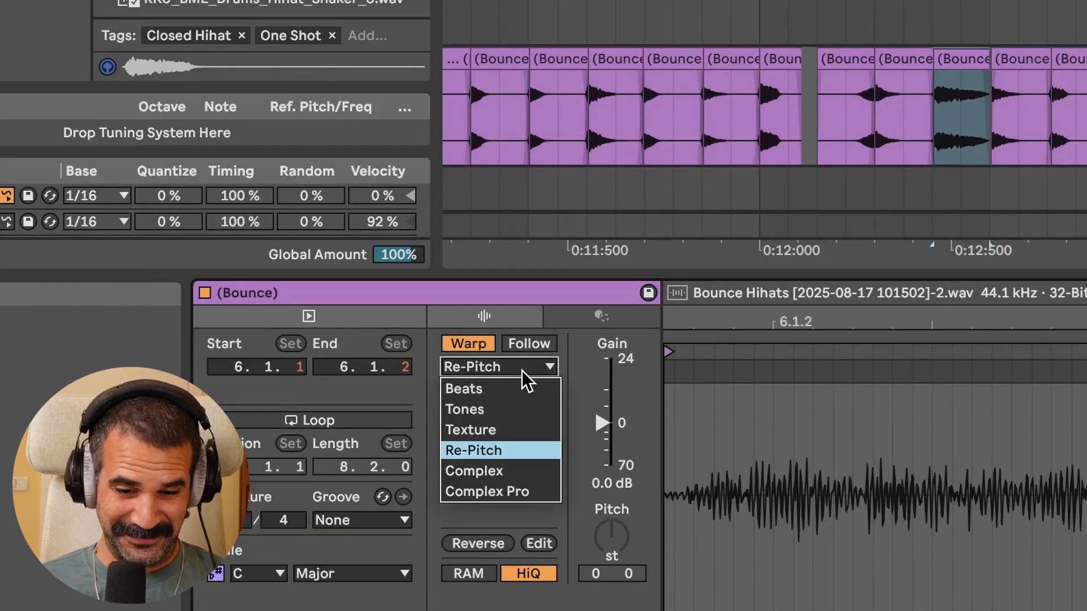
click(494, 450)
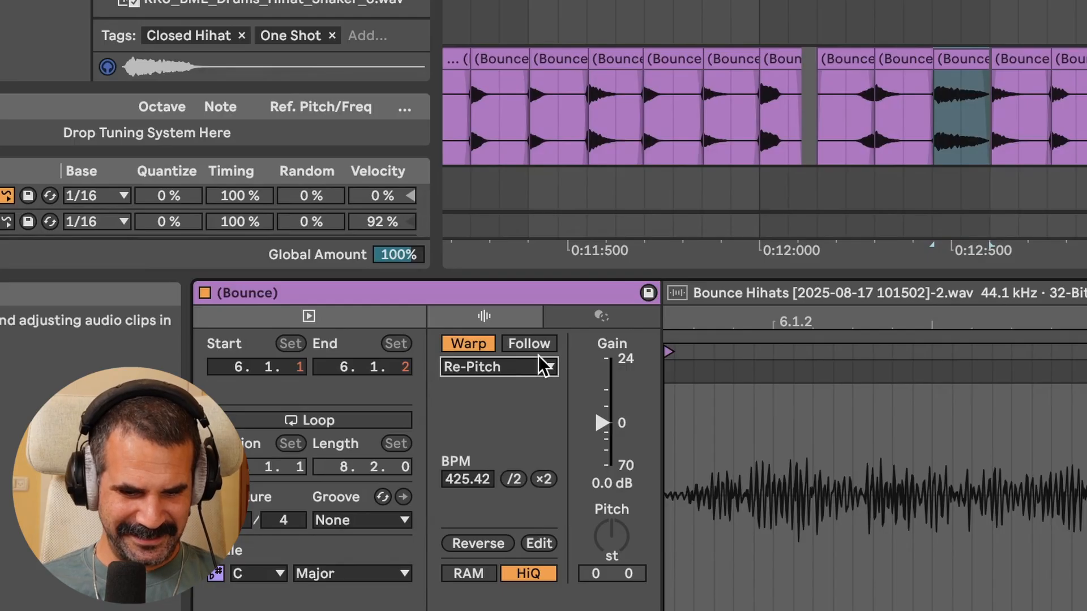
click(538, 367)
click(494, 471)
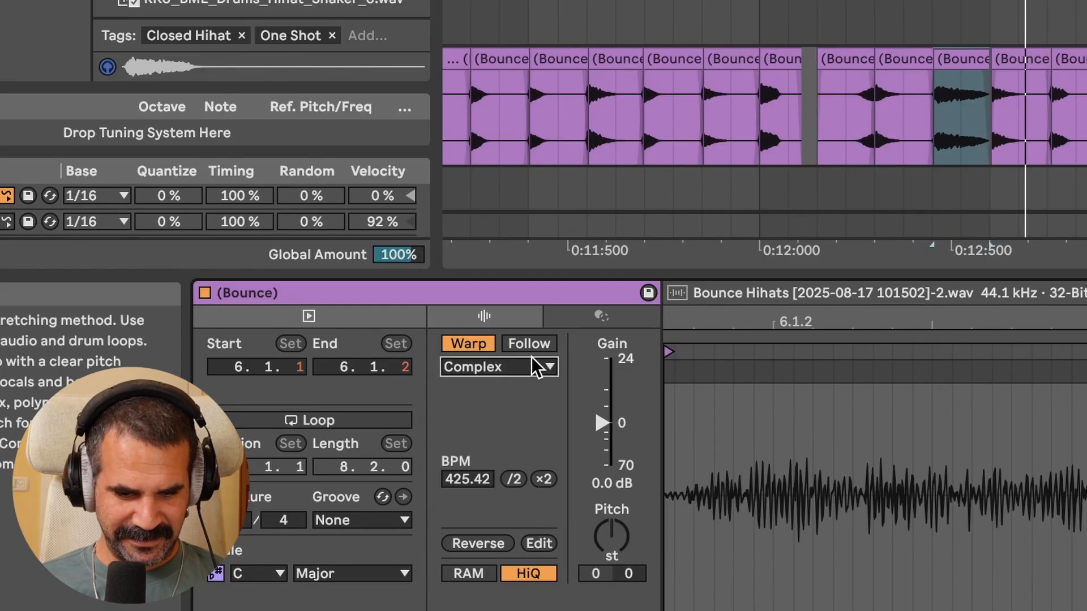
Switch the stretched slice's warp mode to Re-Pitch
click(535, 367)
click(498, 489)
click(541, 366)
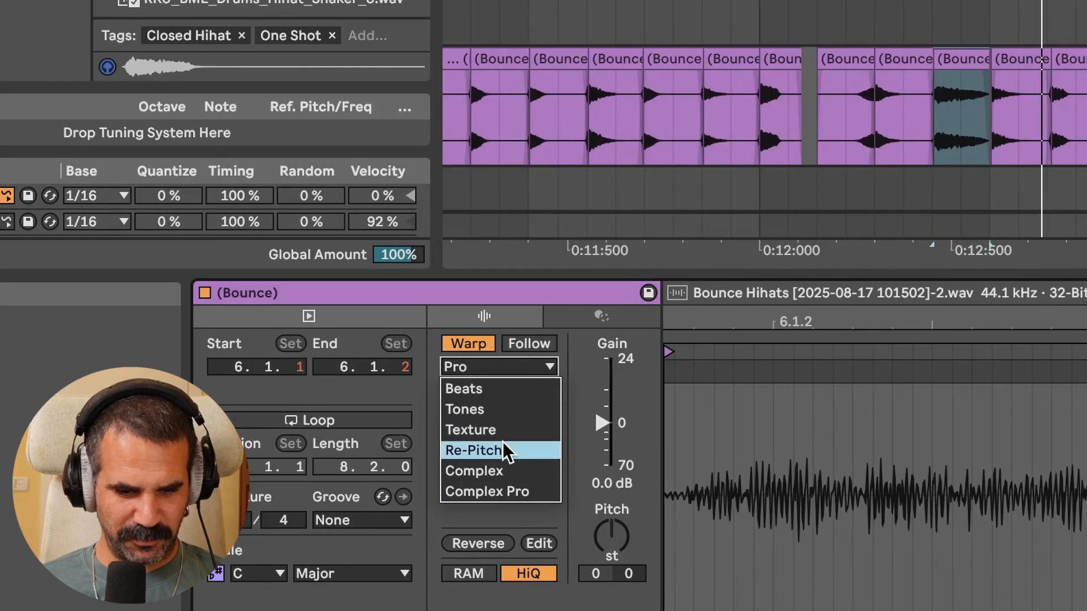
click(505, 450)
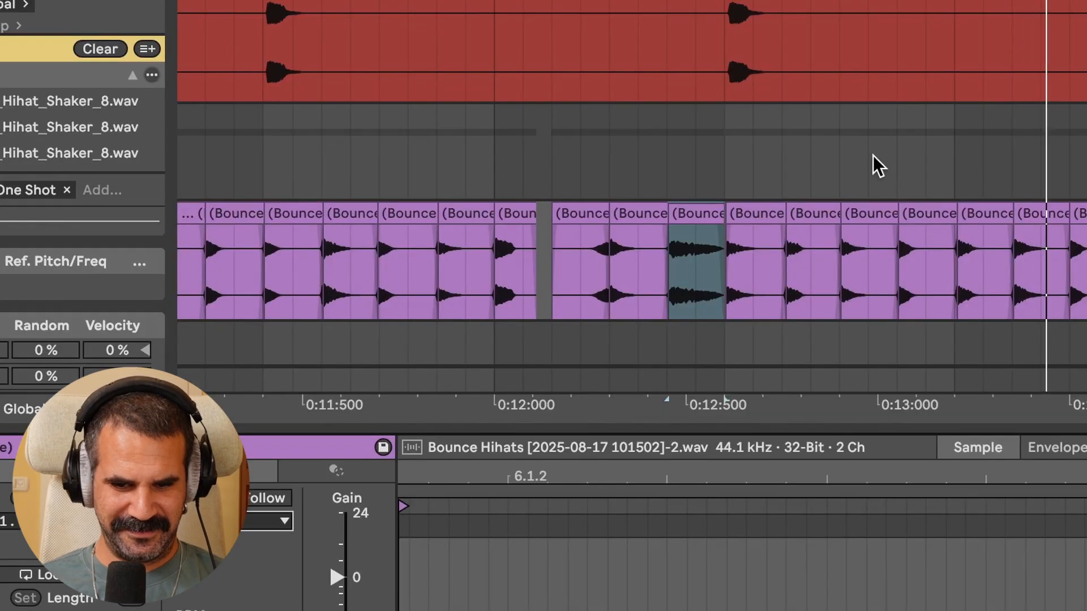
Select a hihat slice in the third beat of bar 8 and set its warp mode to Tones
scroll(873, 156, down, 5)
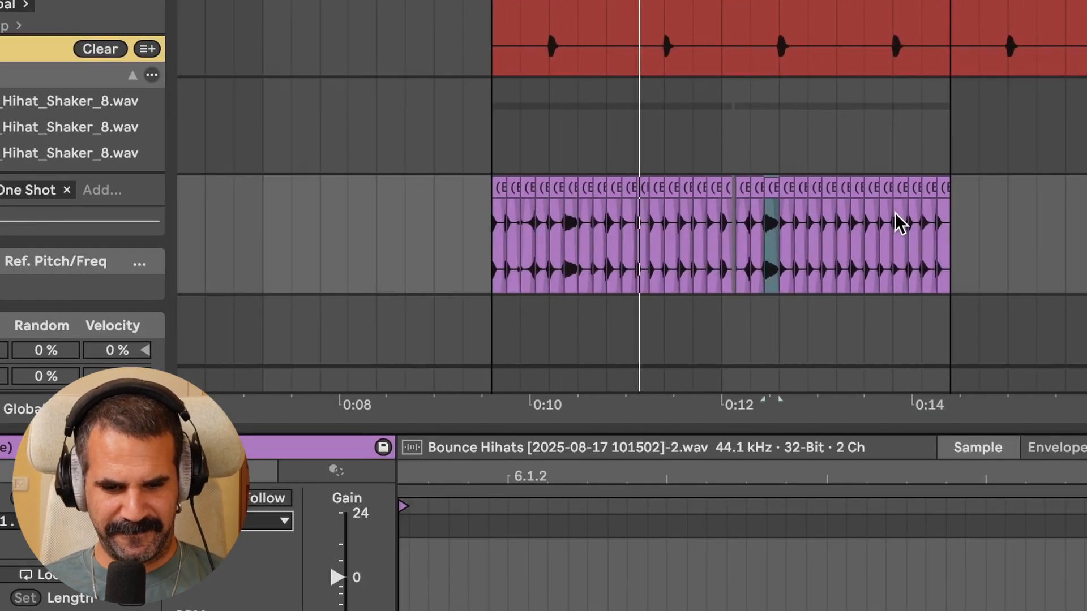
scroll(877, 249, up, 3)
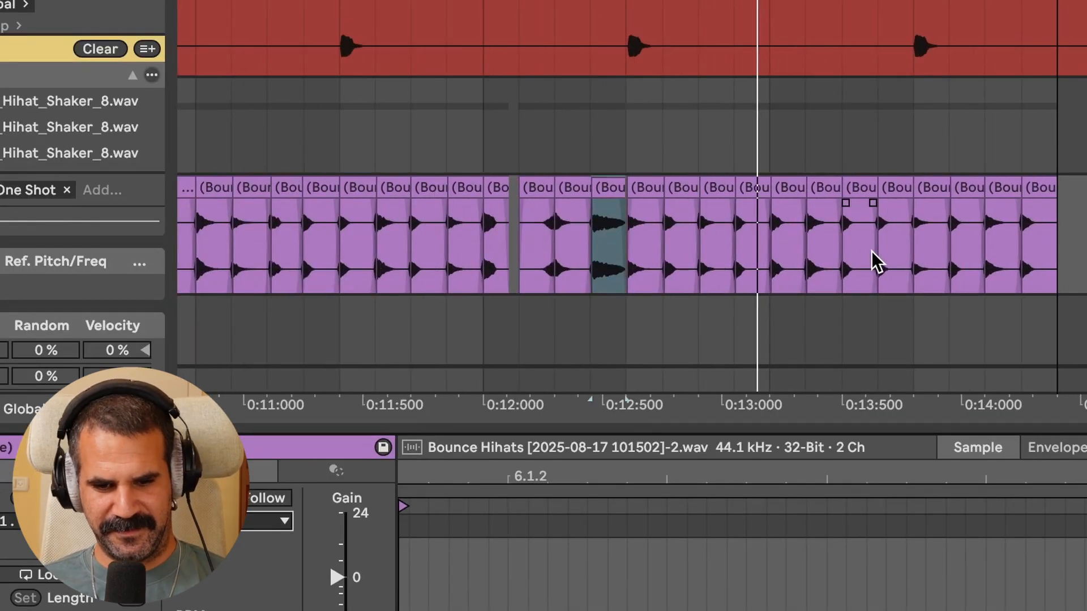
click(962, 195)
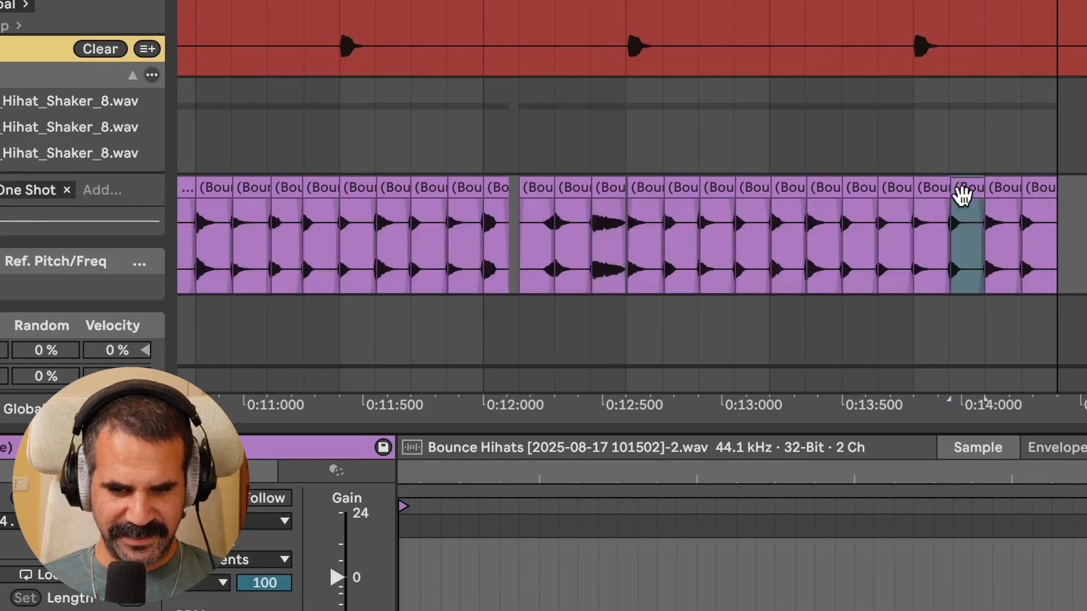
scroll(962, 195, up, 4)
click(1025, 180)
click(453, 337)
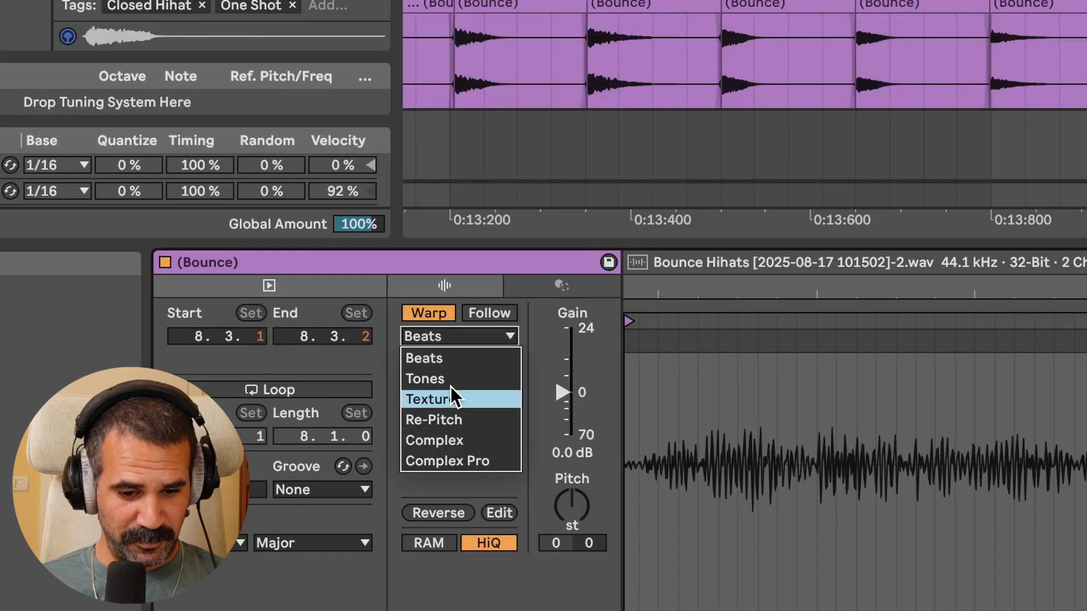
click(452, 380)
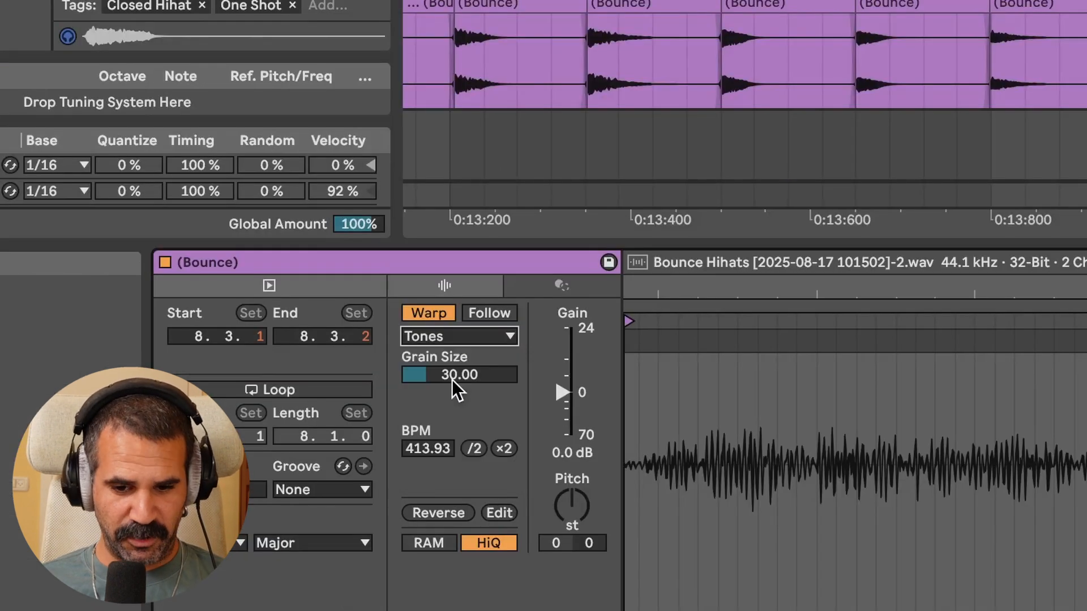
Deactivate individual hihat slices in the bounced clip to leave gaps in the pattern
click(1052, 4)
scroll(1052, 7, down, 5)
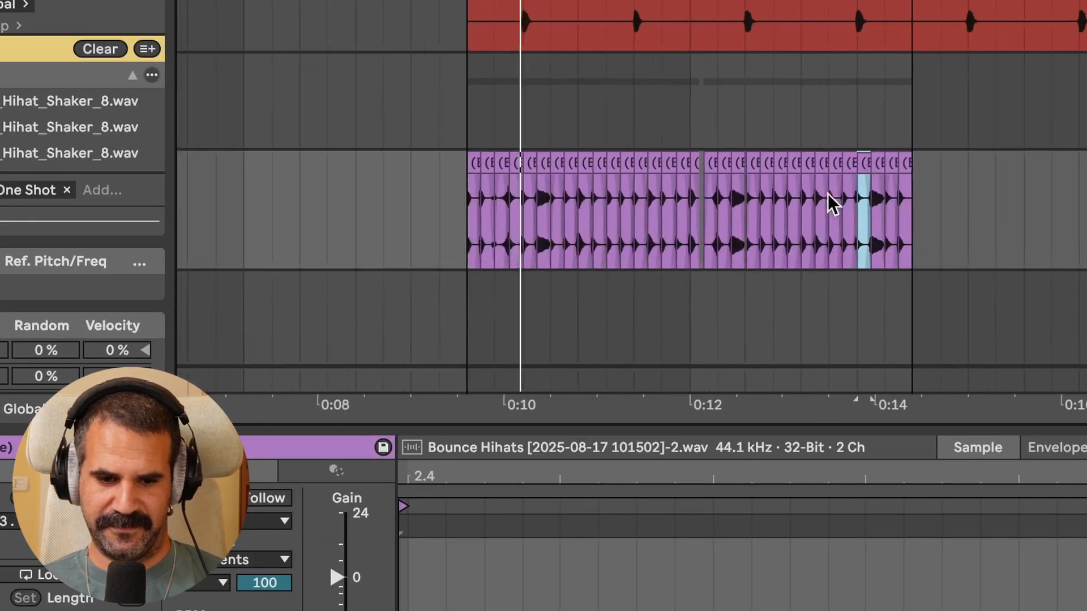
scroll(772, 204, left, 3)
scroll(760, 206, up, 5)
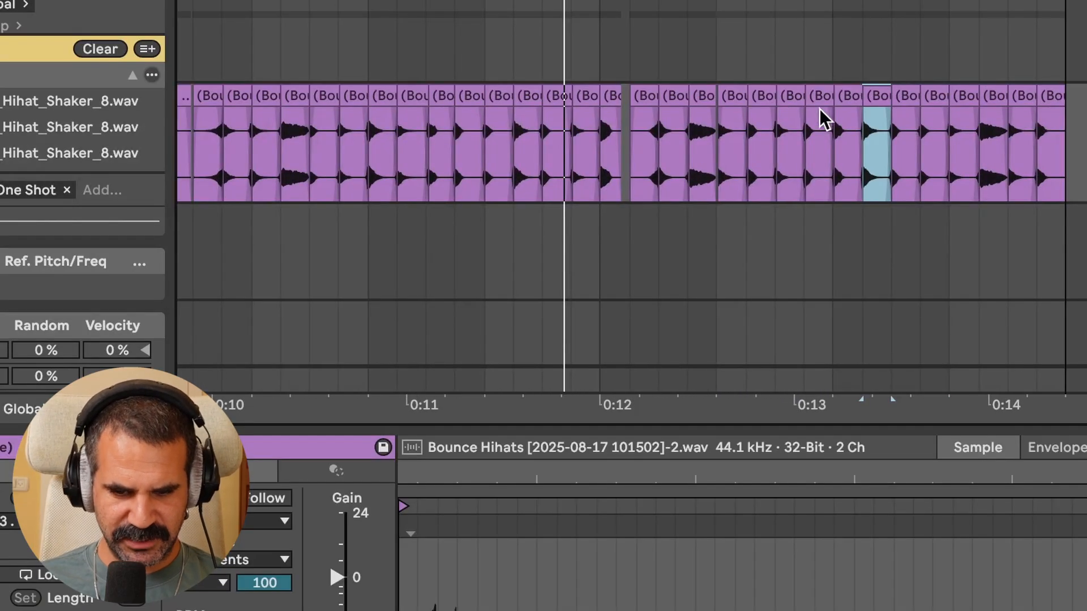
click(473, 96)
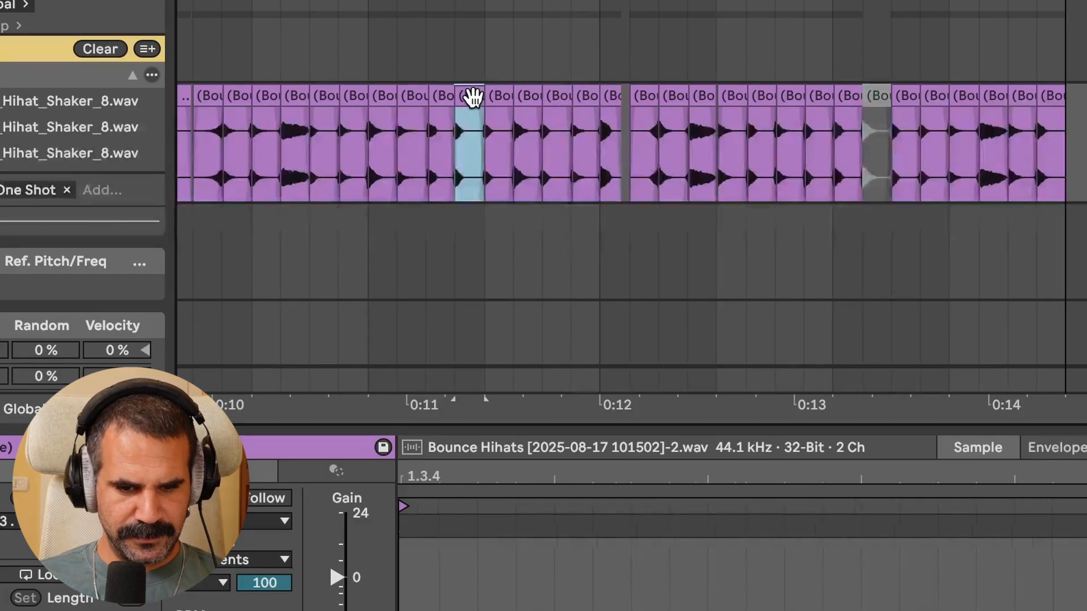
scroll(472, 96, left, 5)
click(360, 116)
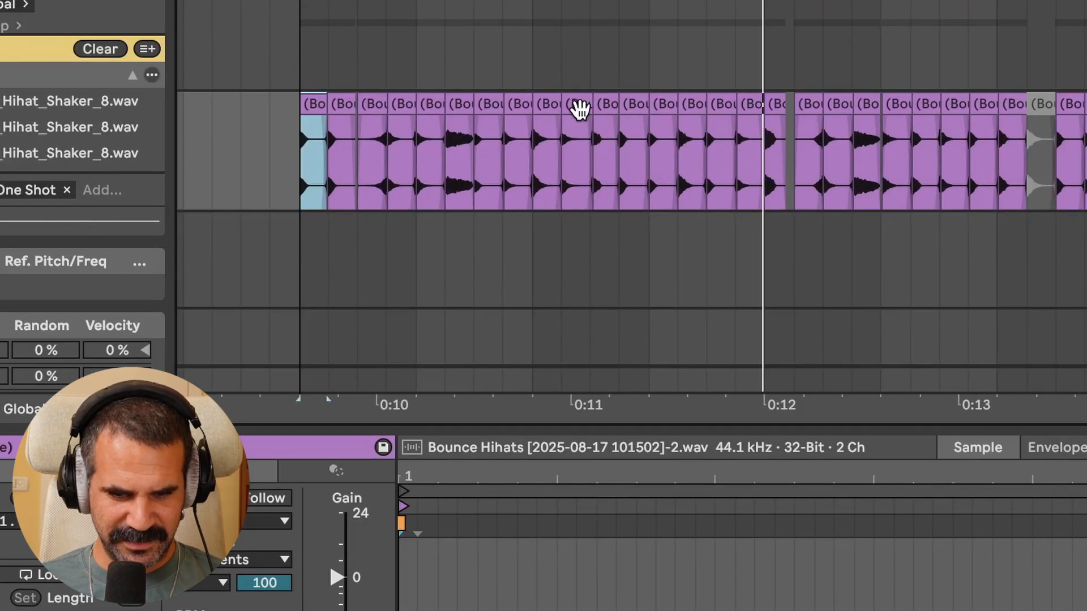
click(578, 109)
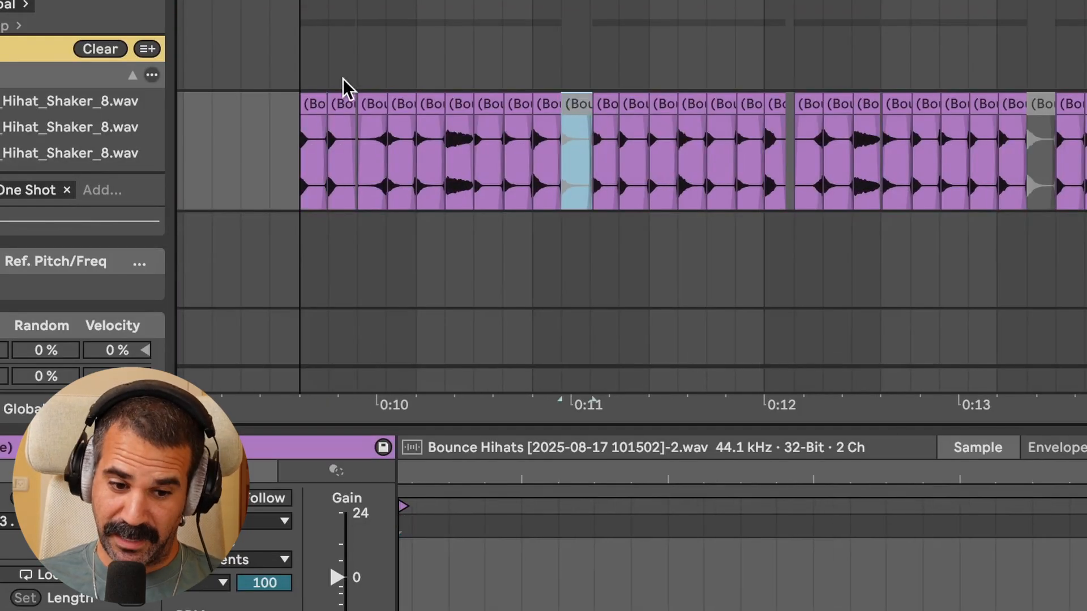
click(308, 101)
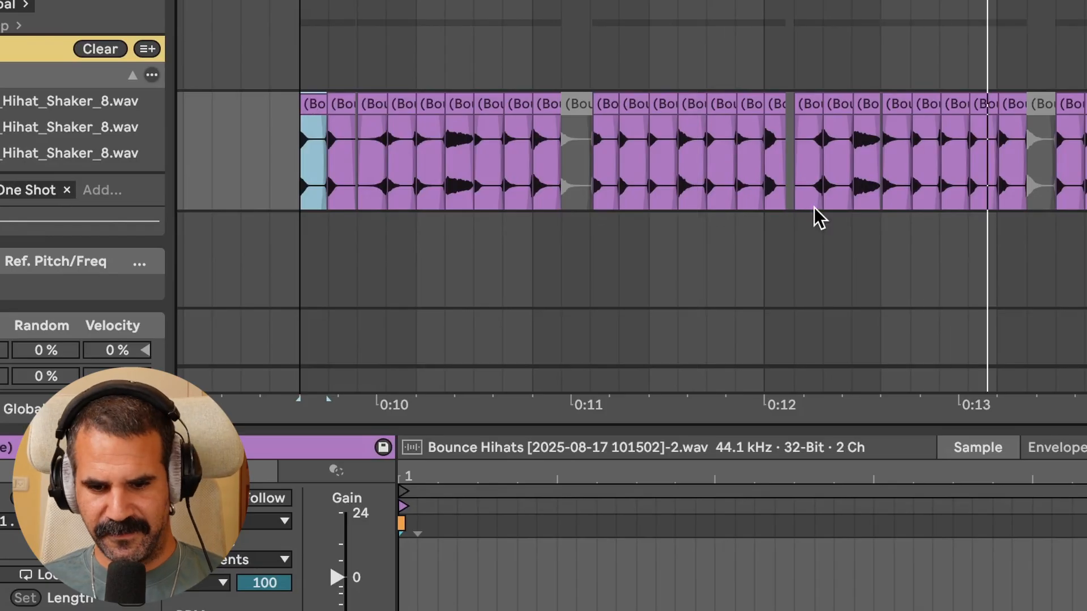
Play back the edited hihat pattern, inspecting the slices around bars 6 to 8
scroll(818, 216, right, 5)
click(826, 125)
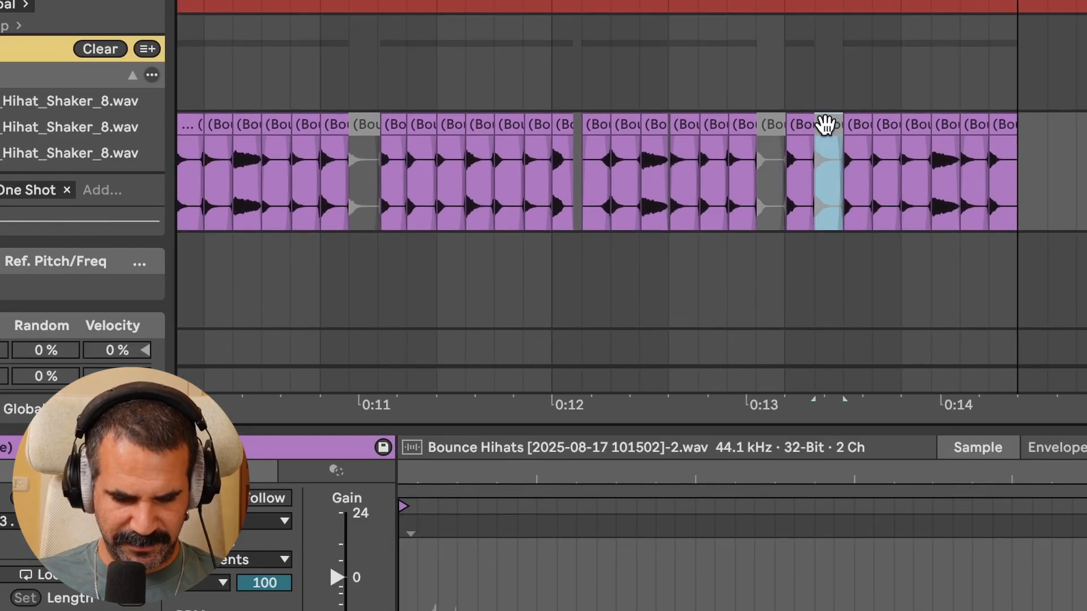
click(668, 195)
key(space)
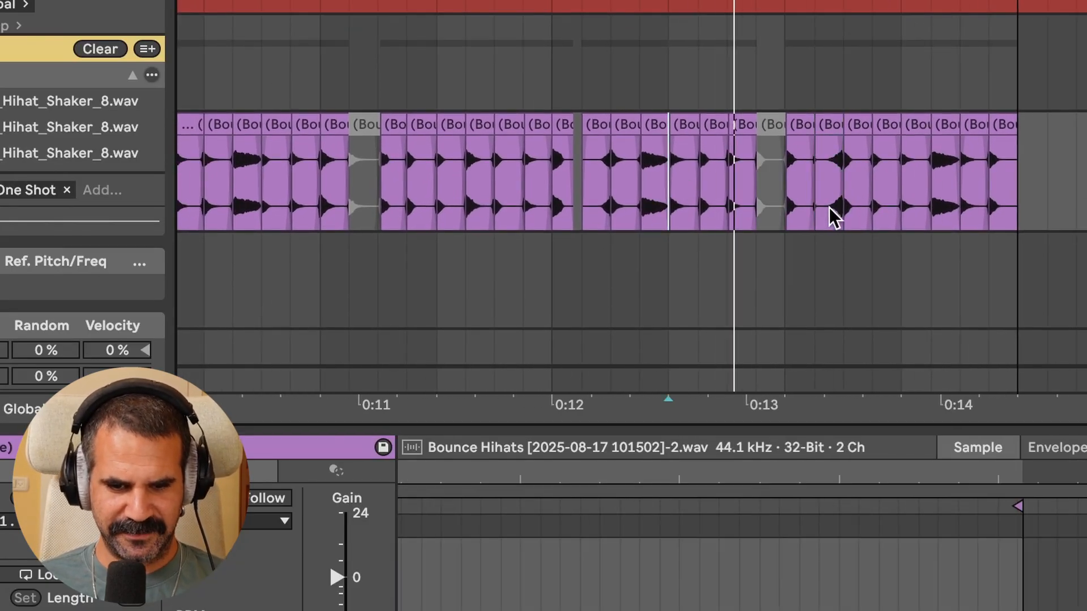
scroll(793, 207, up, 5)
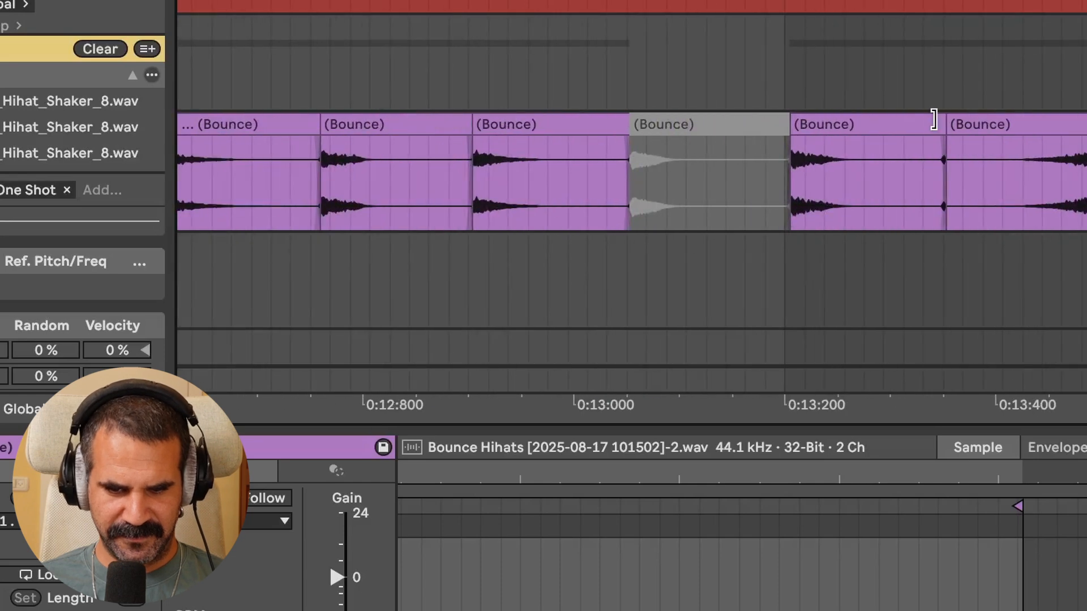
click(935, 122)
scroll(934, 122, down, 4)
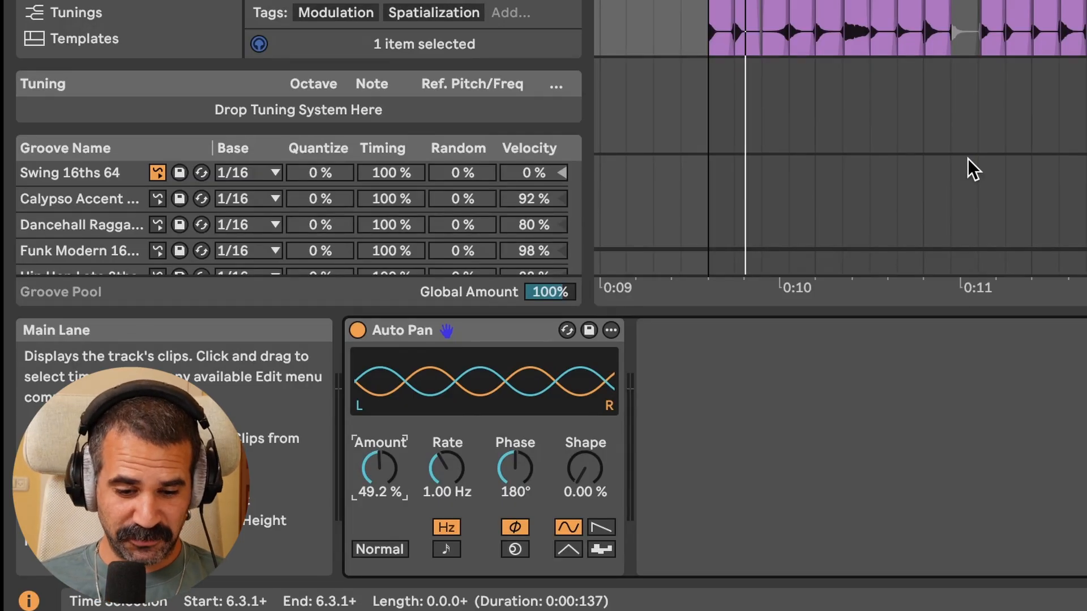
key(space)
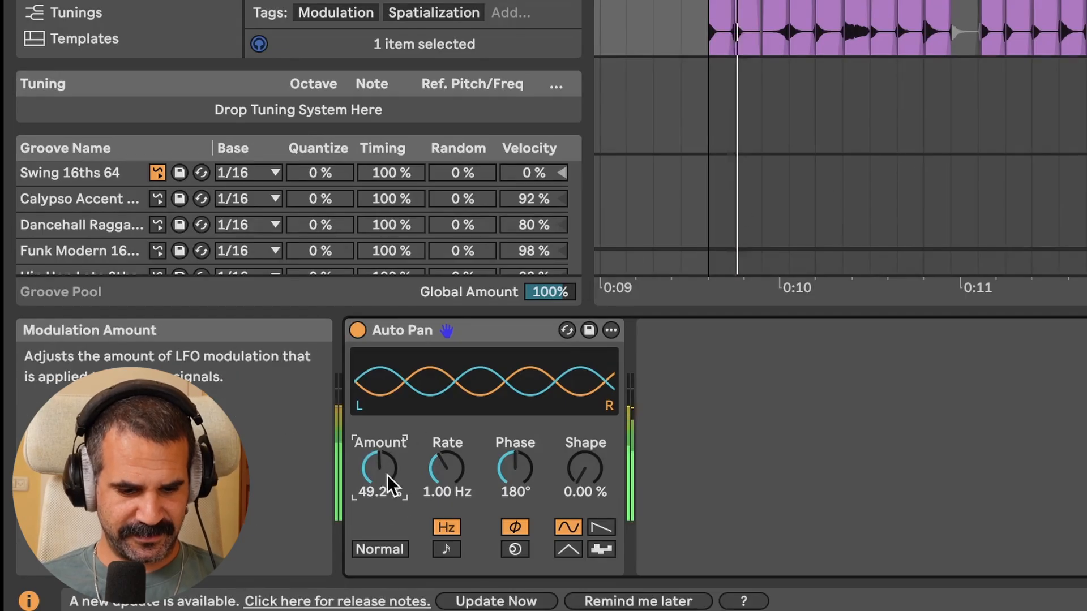
Set the Auto Pan amount to 45.2% and its rate to 0.92 Hz
mouse_move(372, 468)
mouse_down()
mouse_move(373, 510)
mouse_move(376, 453)
mouse_move(380, 468)
mouse_up()
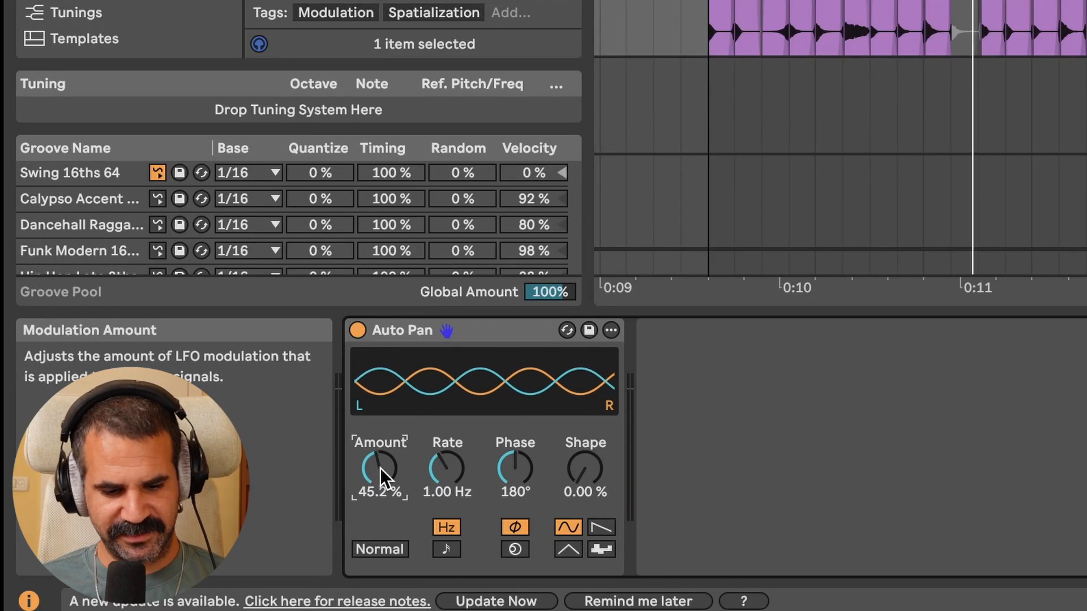
mouse_move(454, 464)
mouse_down()
mouse_move(454, 436)
mouse_move(454, 491)
mouse_move(447, 453)
mouse_up()
Switch the Auto Pan rate to synced 1/8, then back to Hertz
click(446, 546)
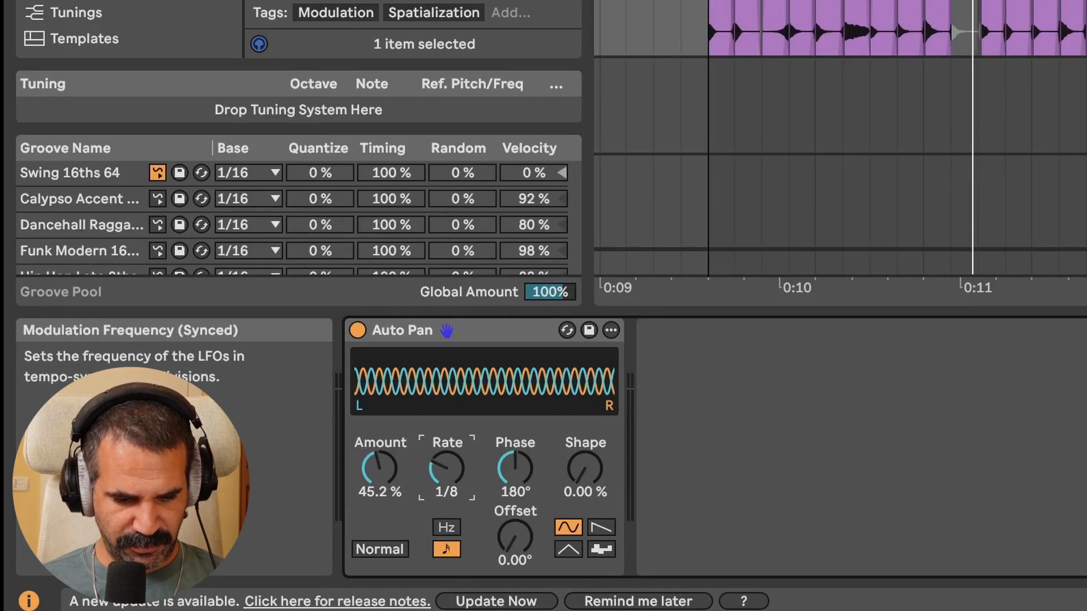
click(445, 527)
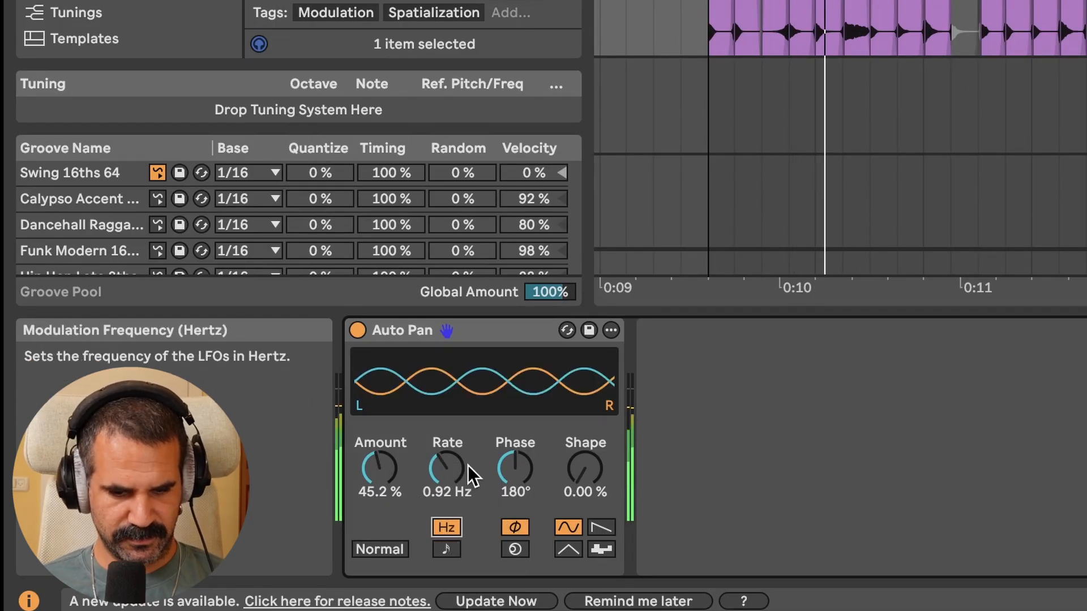
click(968, 144)
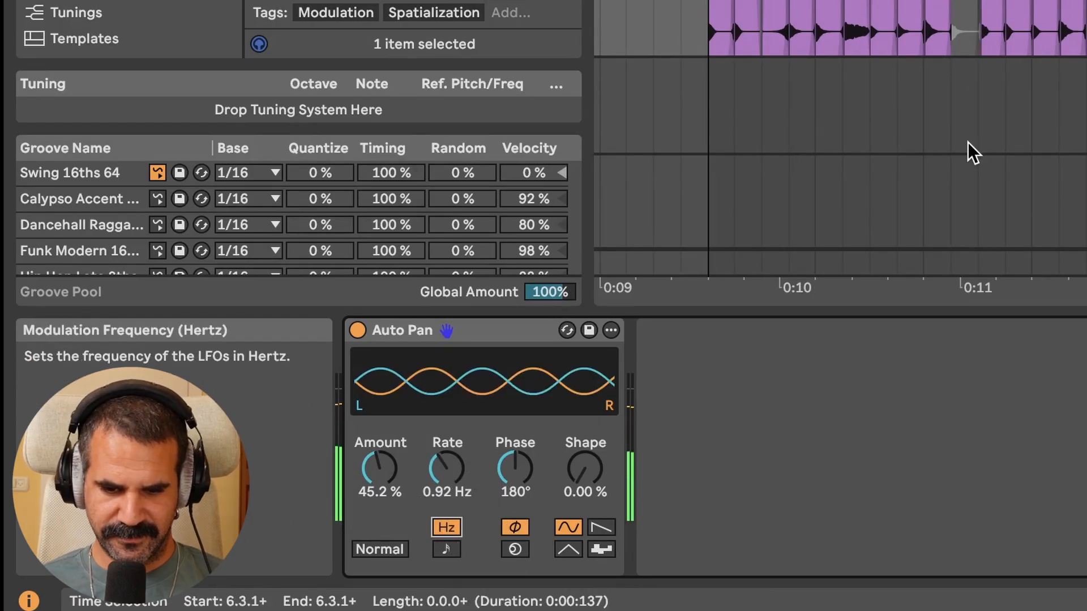